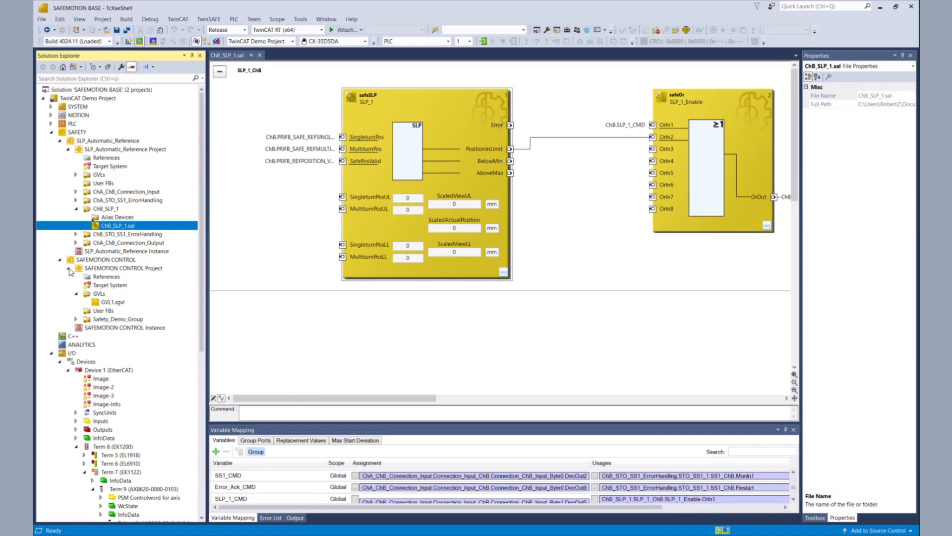
Open Safety_Demo_Group.sal and the Connection to Drive 10 alias device settings
click(76, 320)
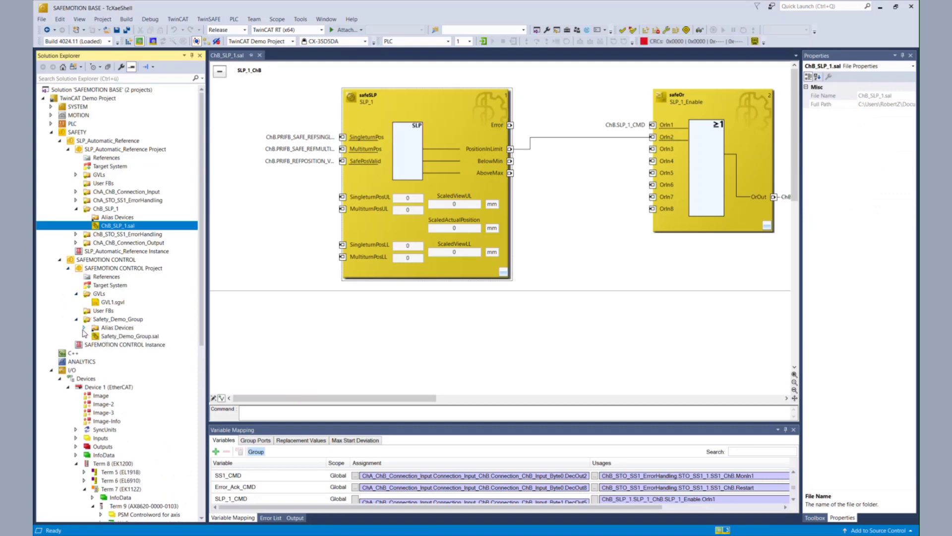
click(98, 338)
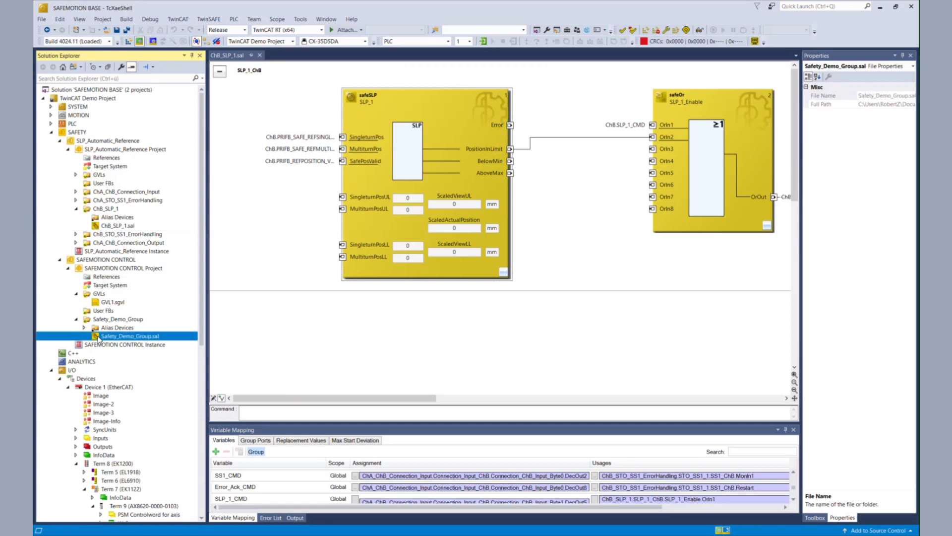
double_click(98, 337)
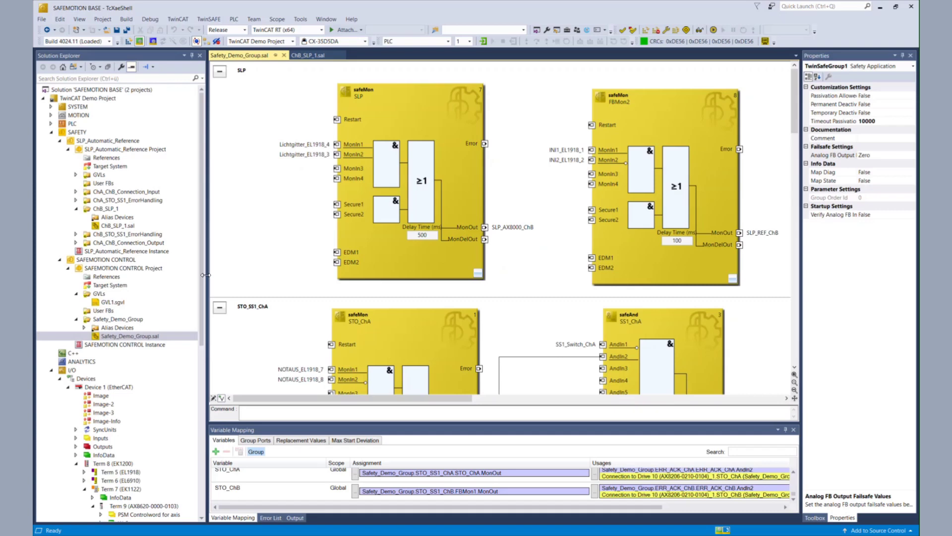
click(84, 328)
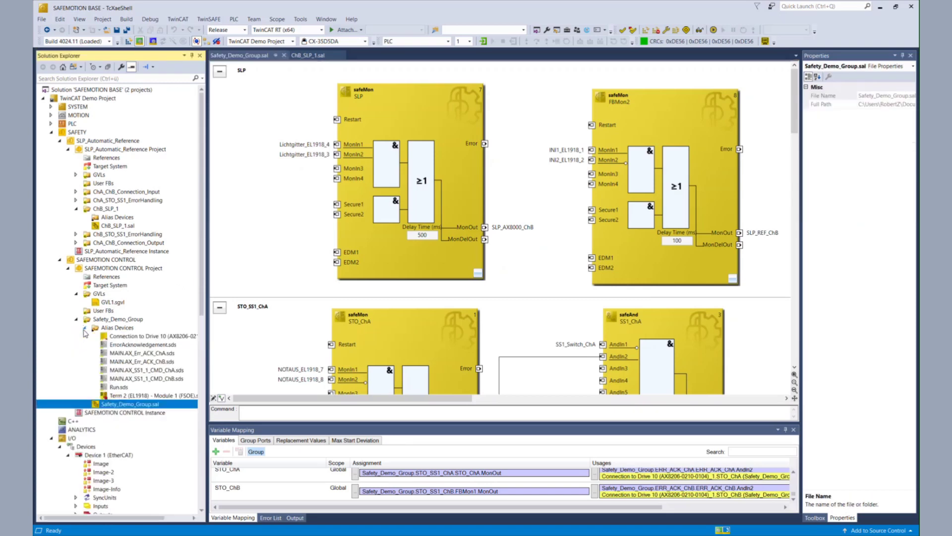
double_click(147, 337)
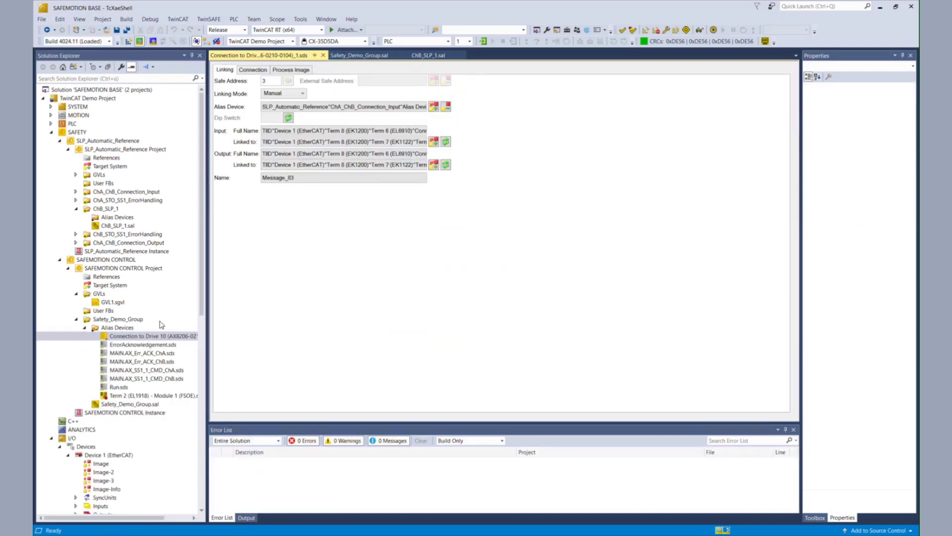
View the connection's Process Image signals and collapse the Solution Explorer folders
click(297, 71)
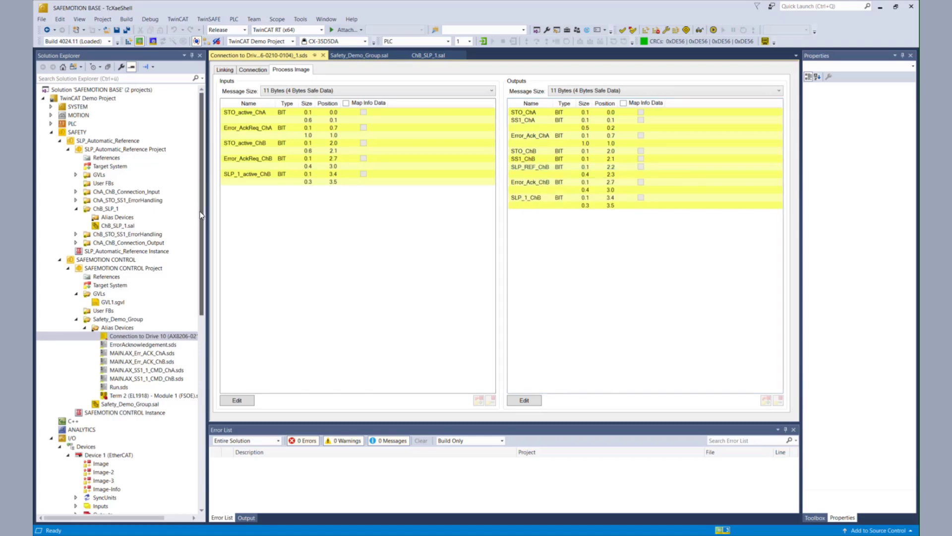
click(85, 327)
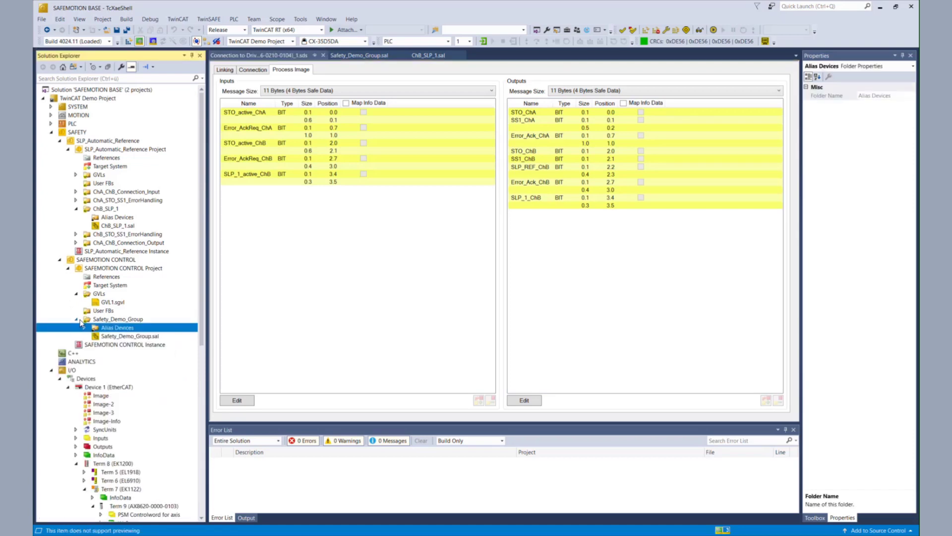
click(76, 319)
click(76, 294)
click(68, 268)
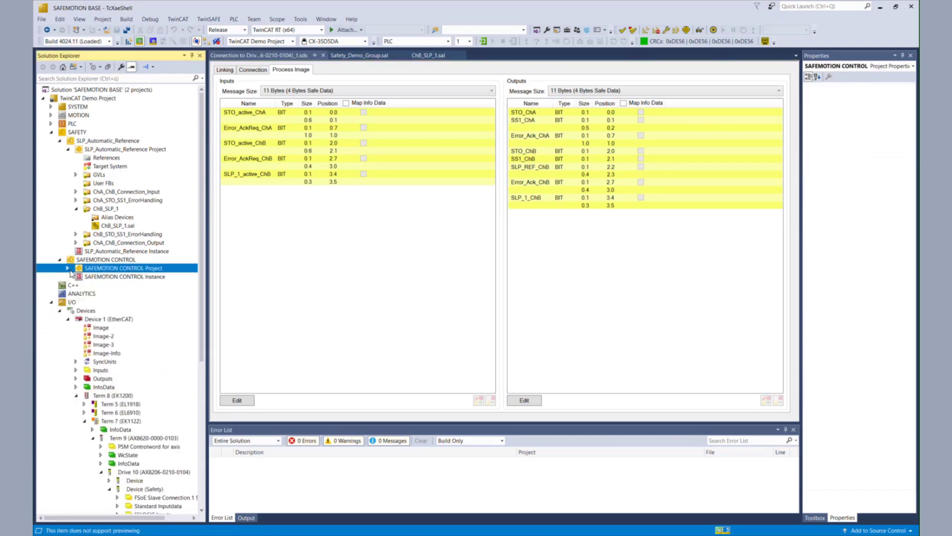
Inspect the REFERENCE_STD.sds alias device, then return to the ChB_SLP_1.sal network
click(76, 192)
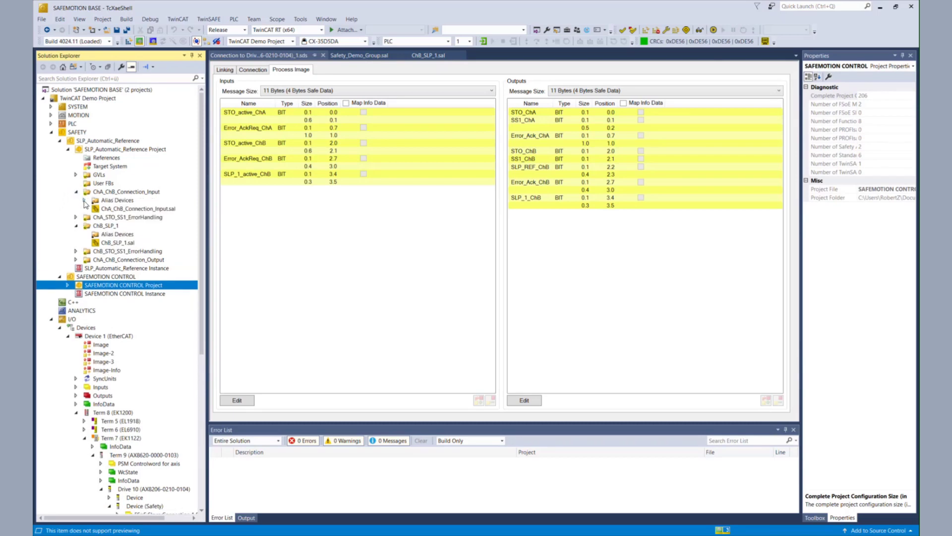
click(83, 201)
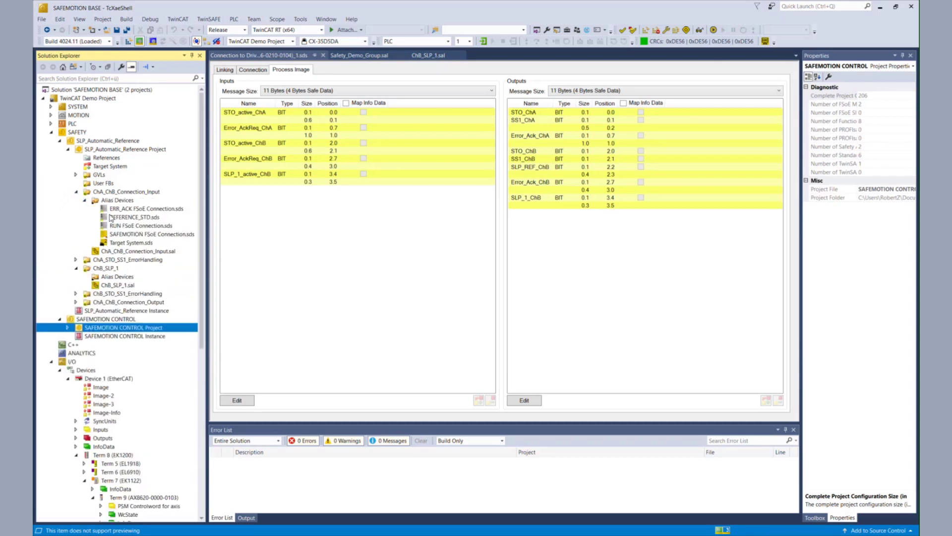
click(141, 219)
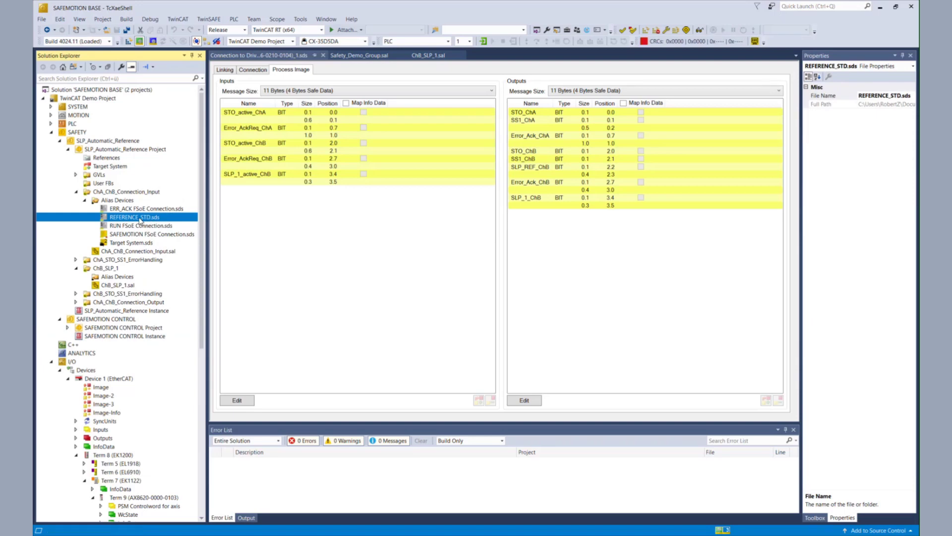
click(84, 201)
click(77, 192)
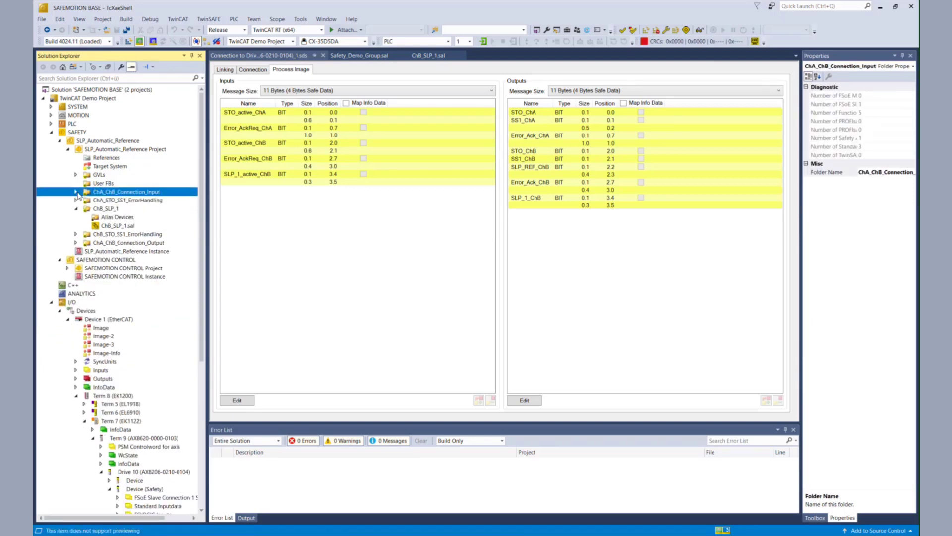
click(112, 226)
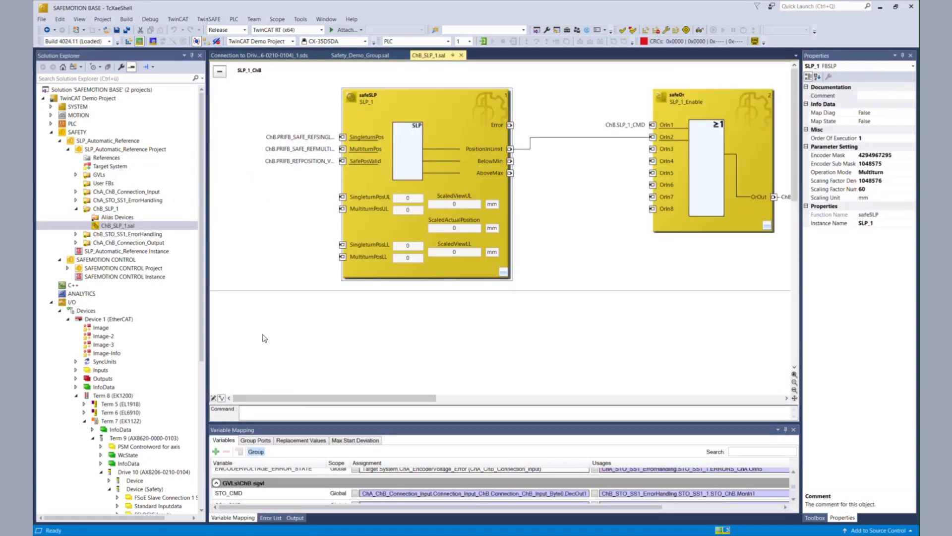
Add a new network after the SLP_1_ChB network
right_click(254, 278)
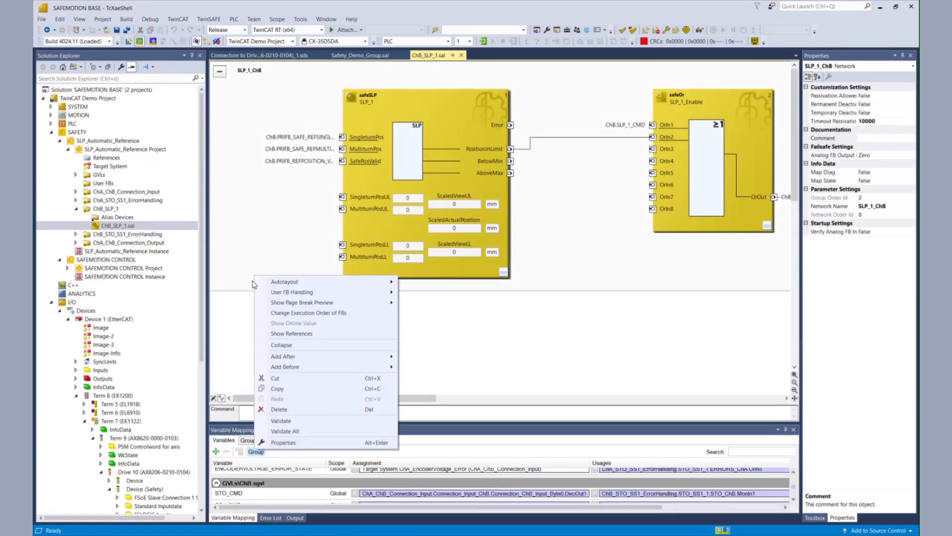
mouse_move(294, 359)
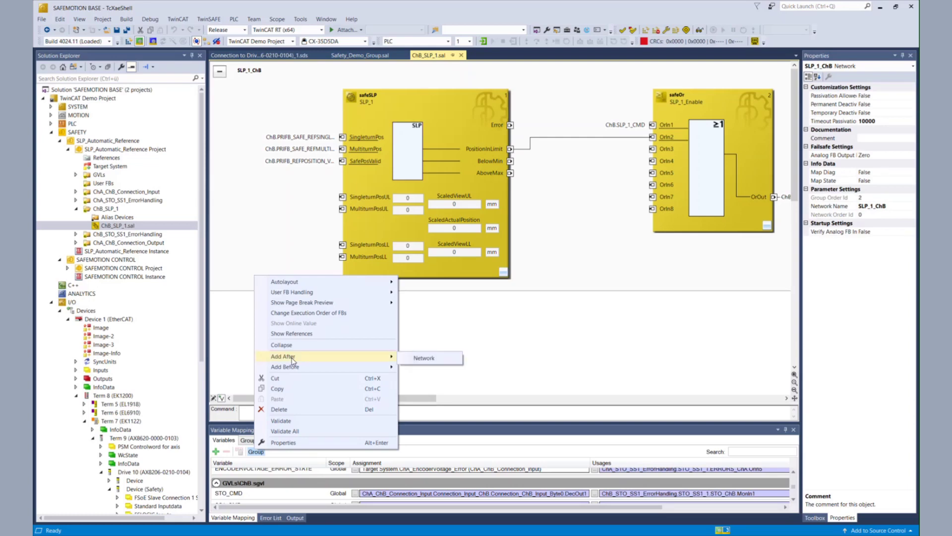
click(425, 365)
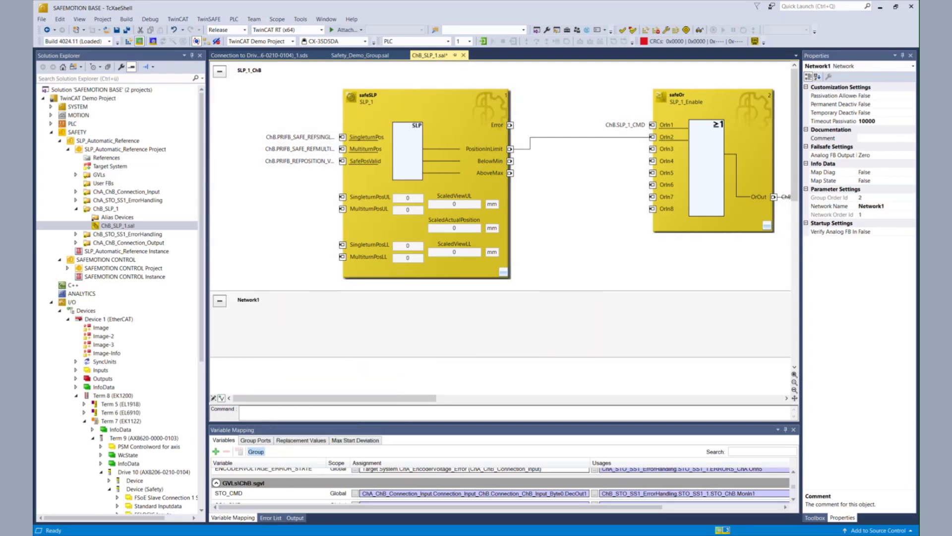
Place a safeMon block from the Toolbox into Network1 and rename it SLP_REF
click(815, 518)
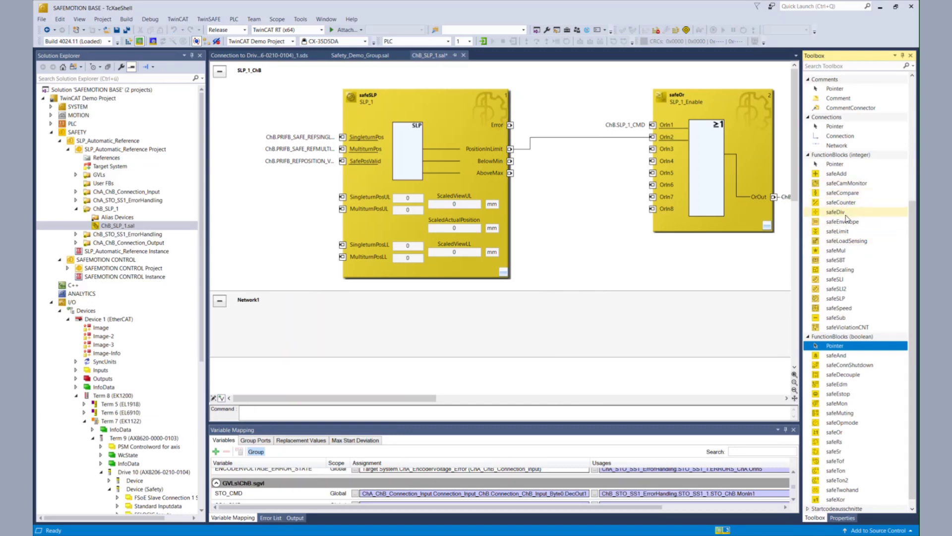
drag(848, 405, 382, 327)
drag(476, 173, 456, 155)
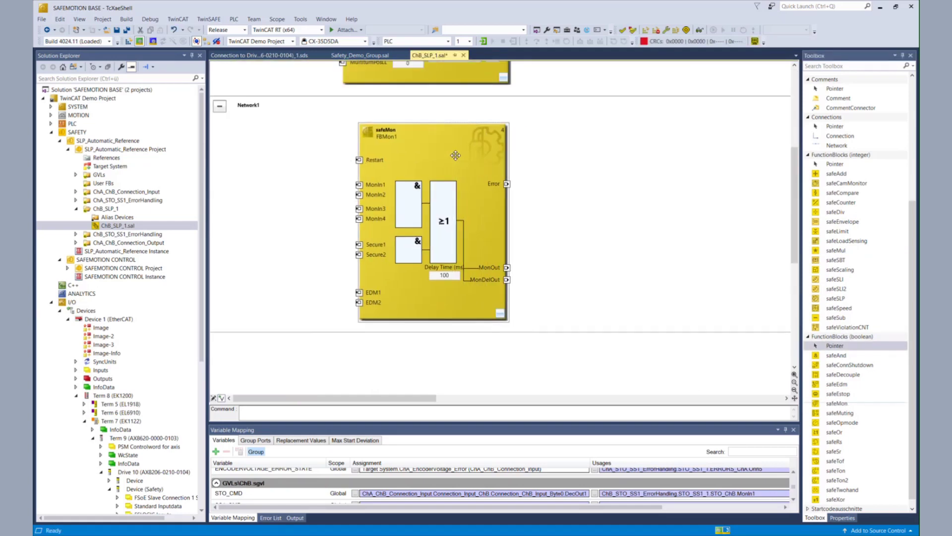
click(391, 137)
double_click(391, 137)
text(SLP_REF)
Link SLP_REF's MonIn1 to ChB.SLP_1_REF_CMD and MonIn2 to ChB.ACK_REFERENCE_STD
click(593, 143)
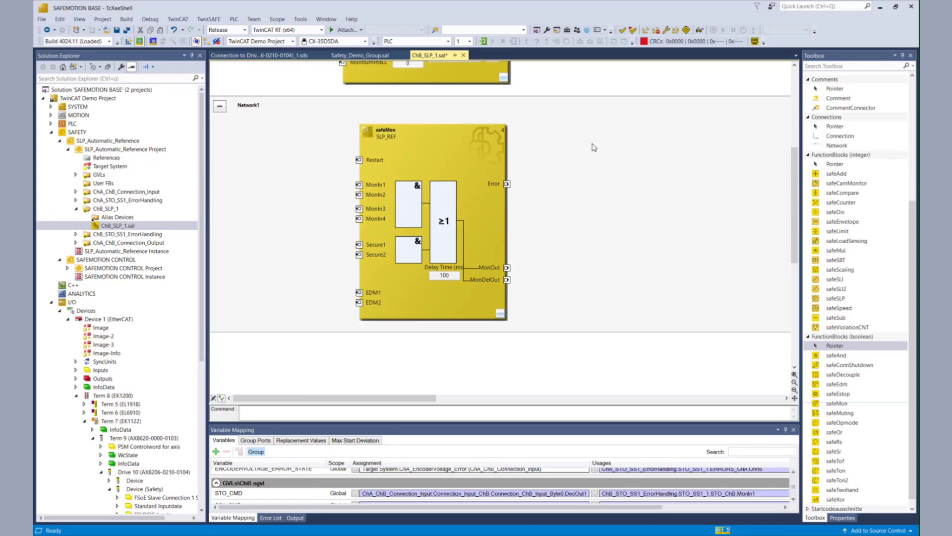
right_click(359, 184)
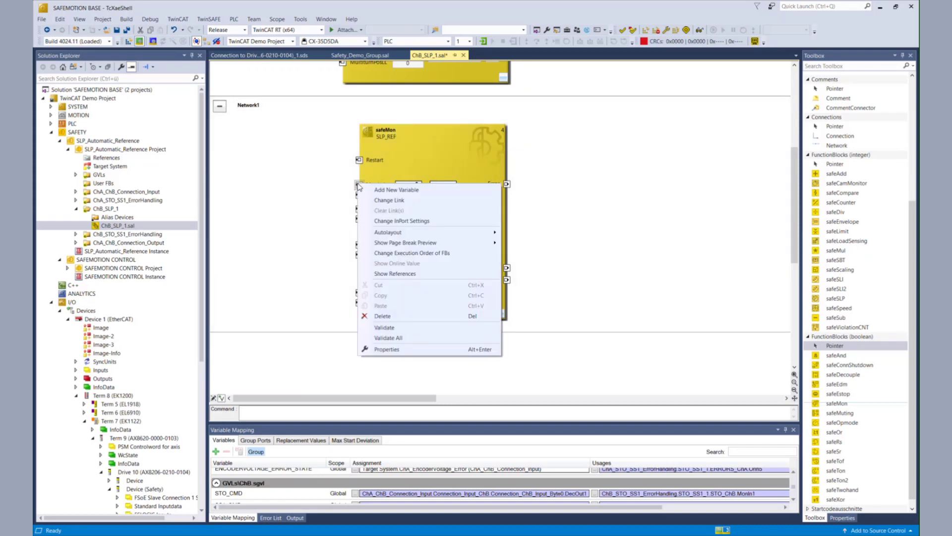
click(370, 199)
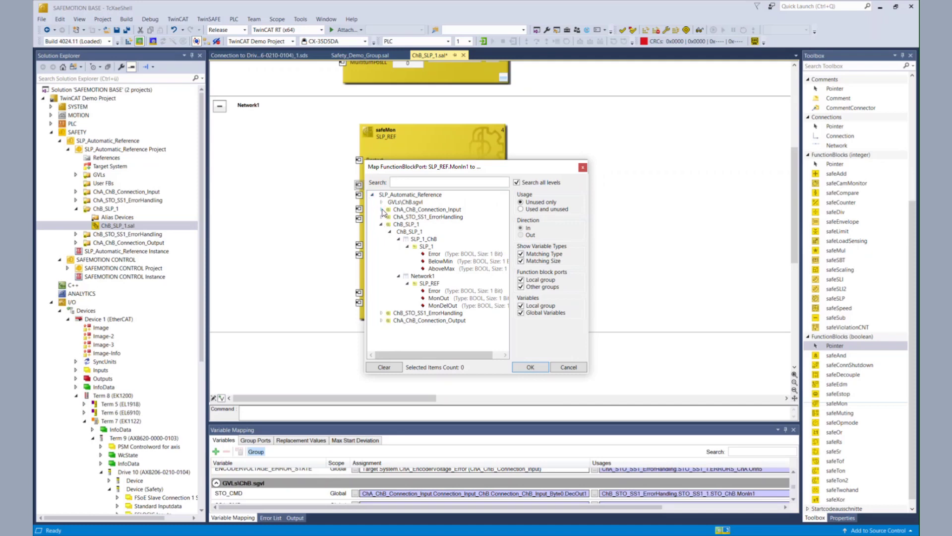
click(382, 210)
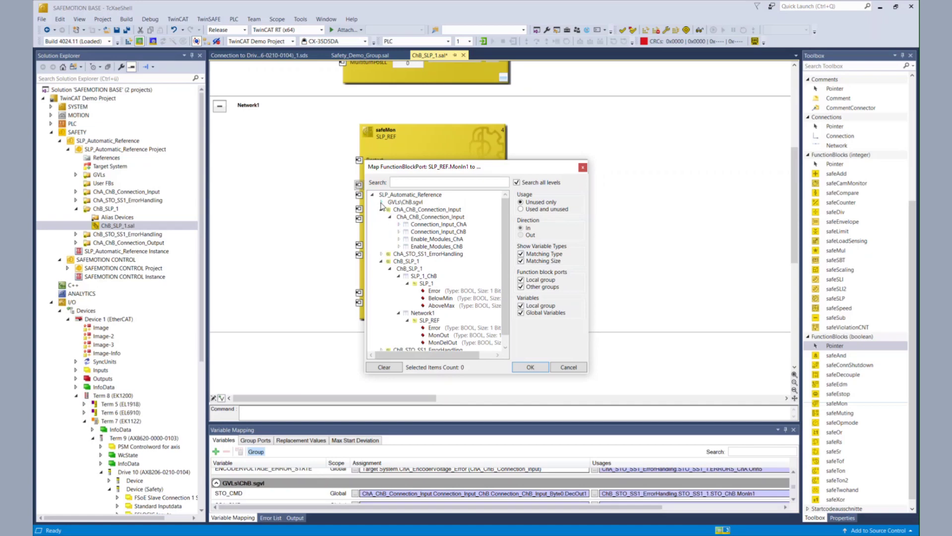
click(381, 204)
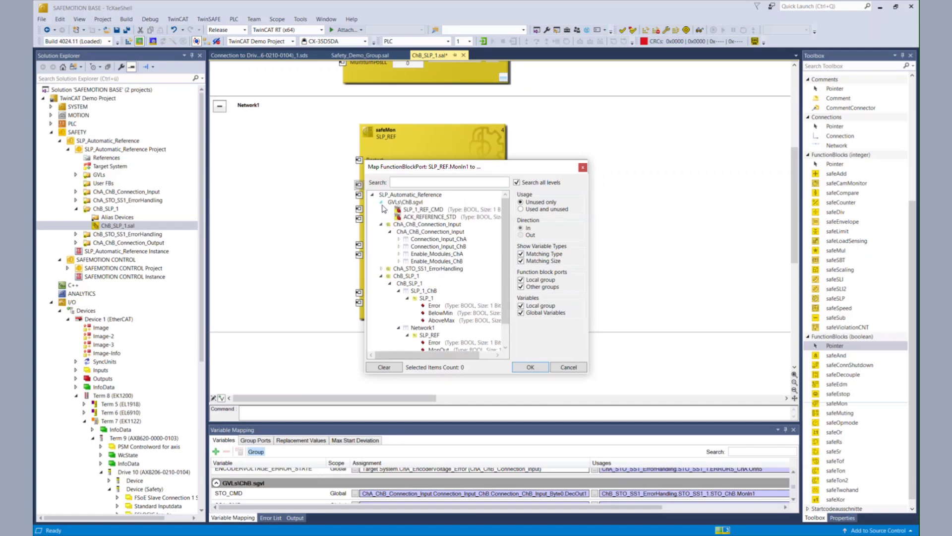
click(428, 210)
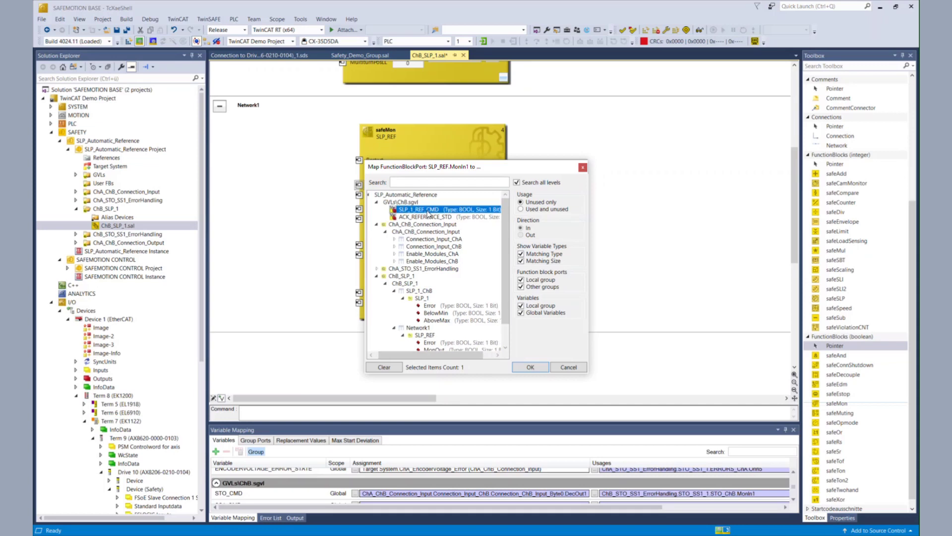
click(544, 368)
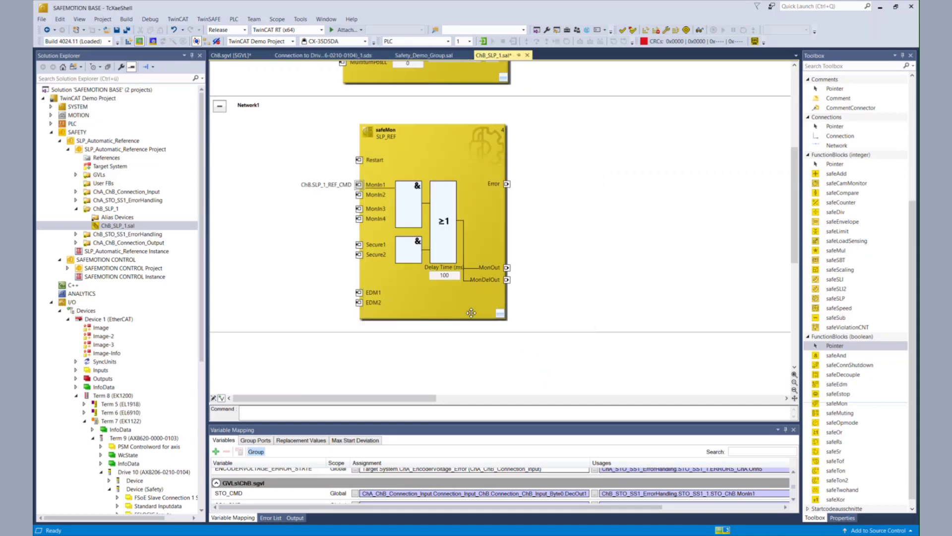
right_click(361, 196)
click(380, 217)
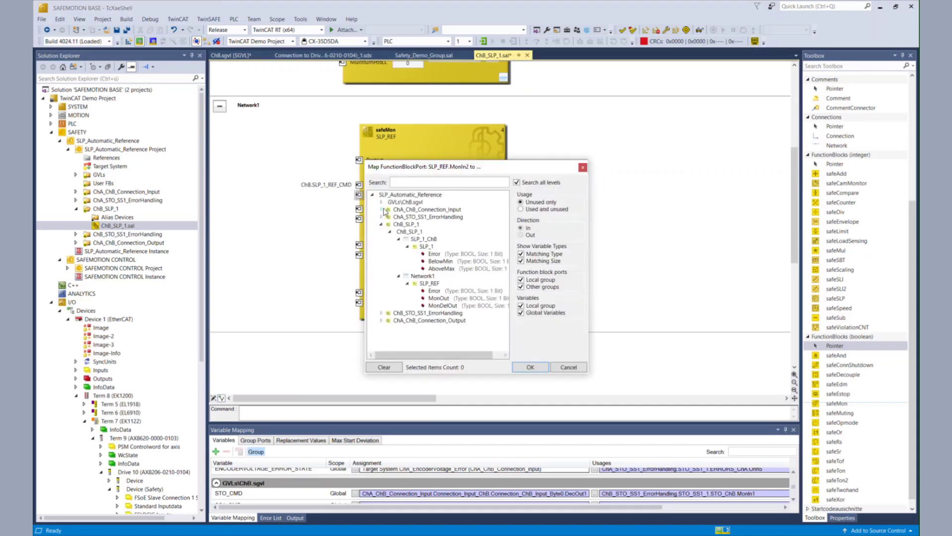
click(415, 210)
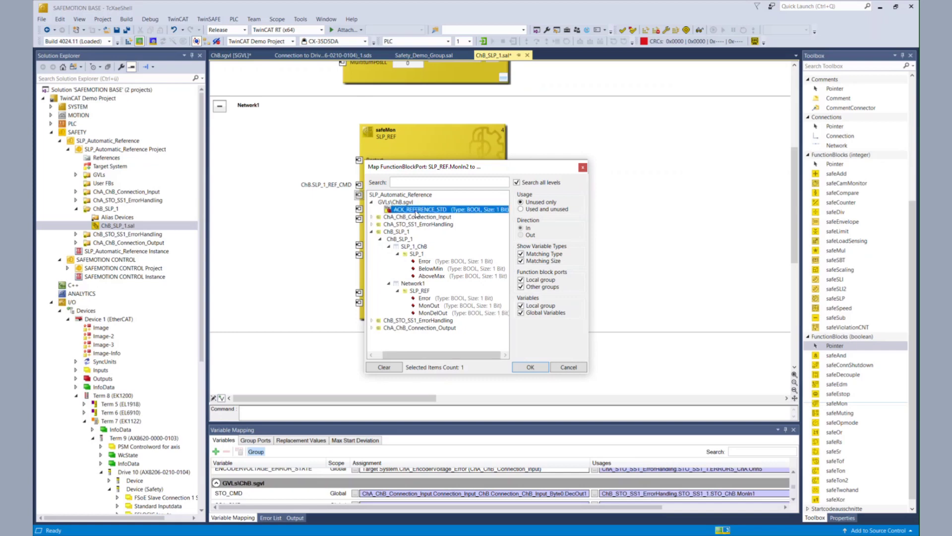
click(543, 369)
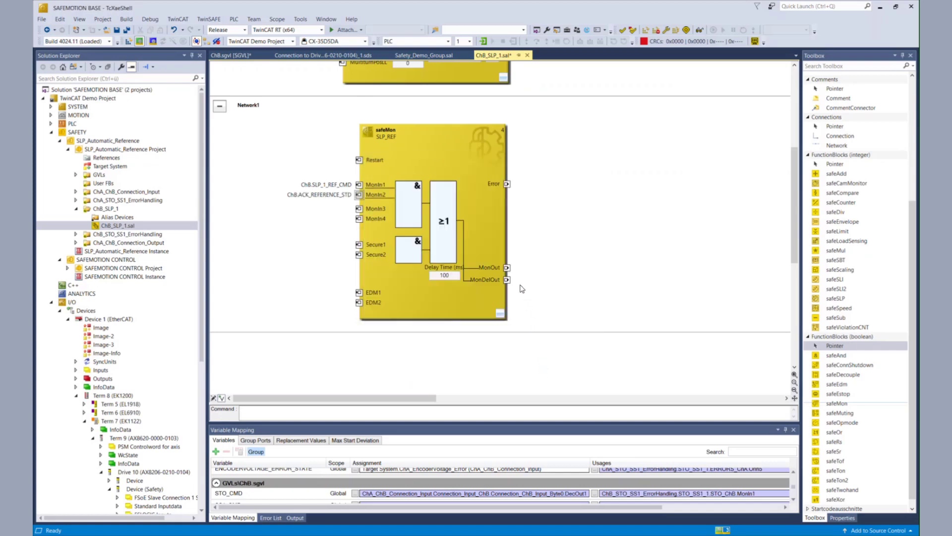
Link the MonOut output to ChB.SIGNAL_TO_SDF and save all changes
right_click(508, 268)
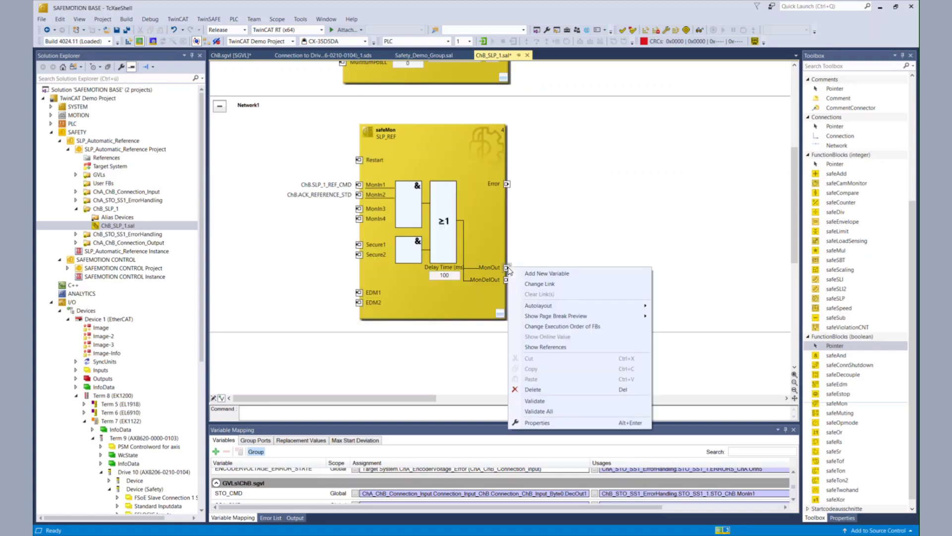
click(551, 284)
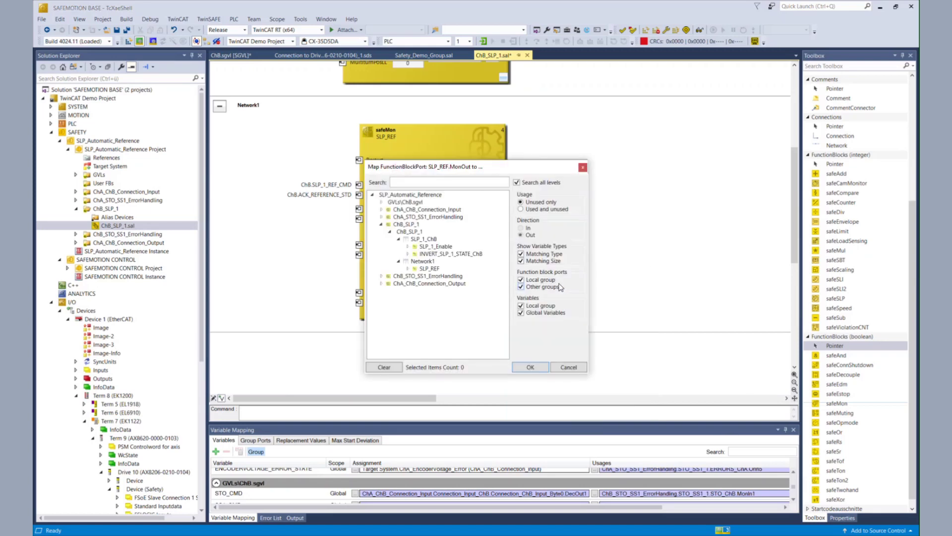
click(383, 203)
click(414, 211)
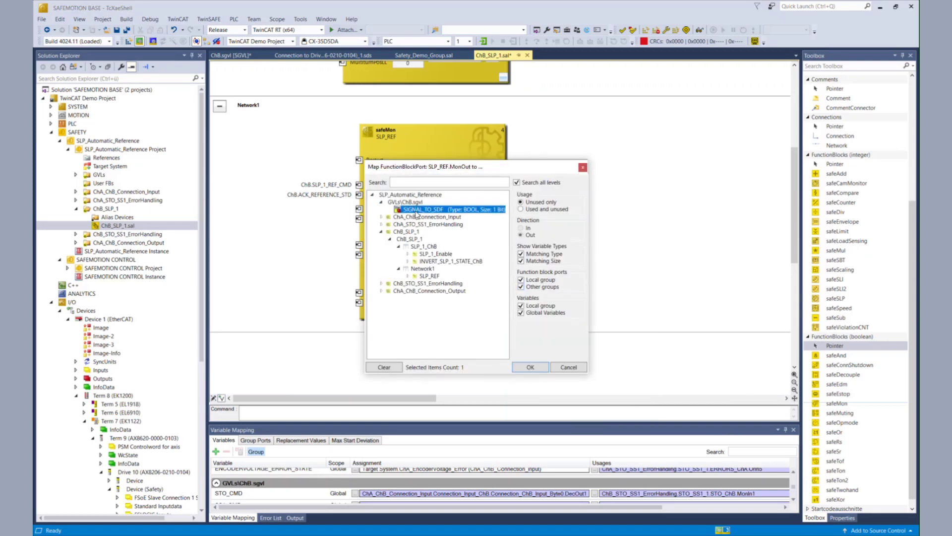
click(527, 367)
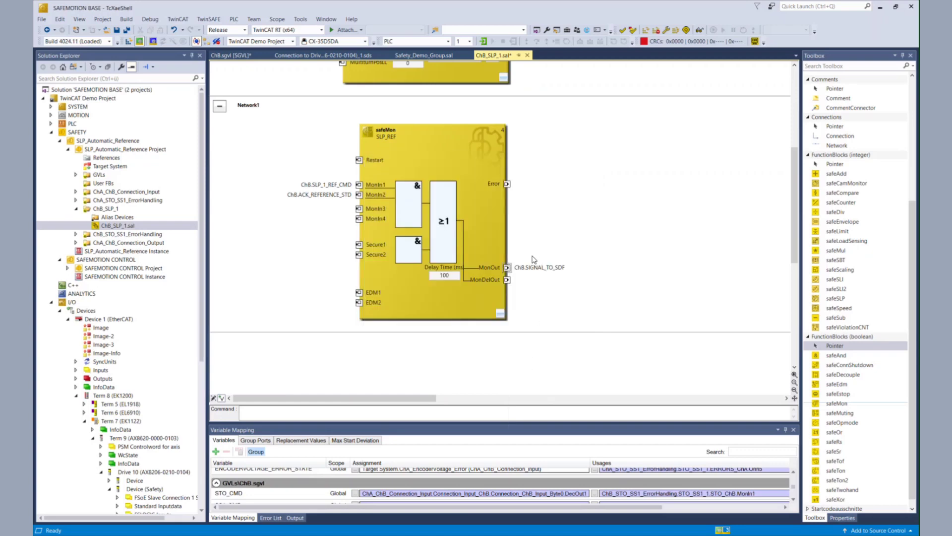
click(535, 272)
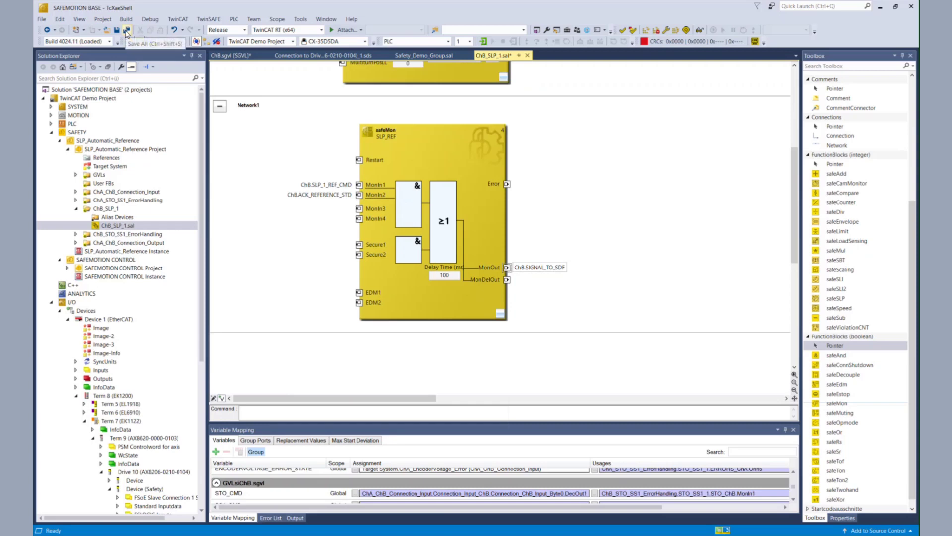
click(127, 31)
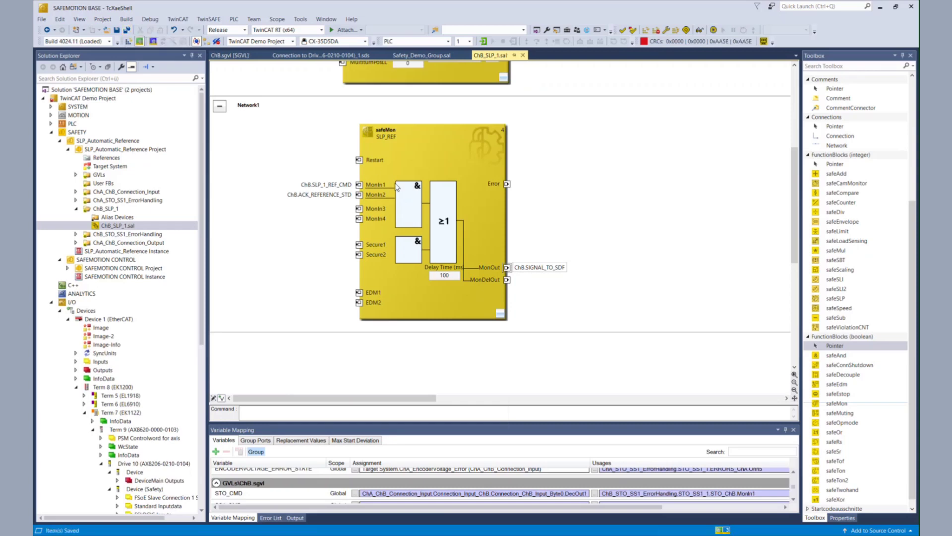
Open Target System.sds under ChA_ChB_Connection_Input's Alias Devices
scroll(297, 205, up, 5)
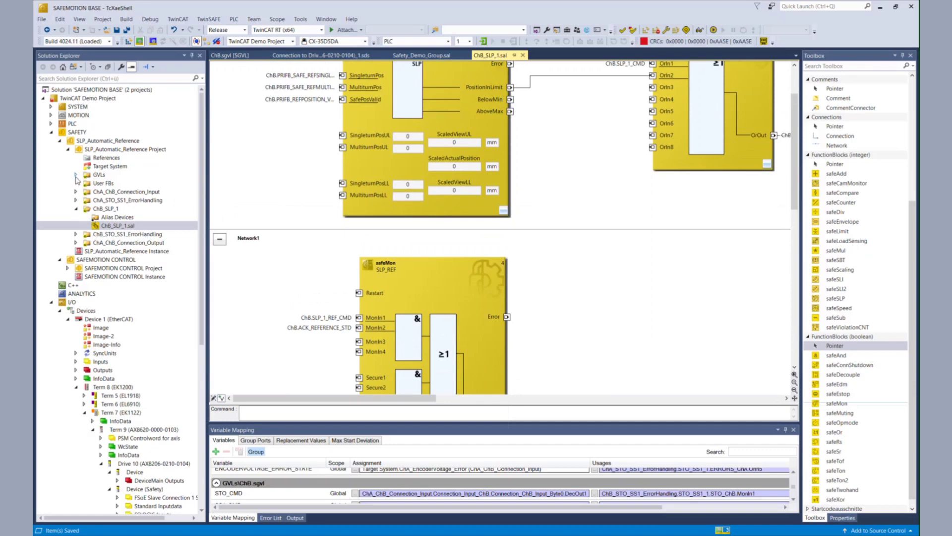
click(76, 192)
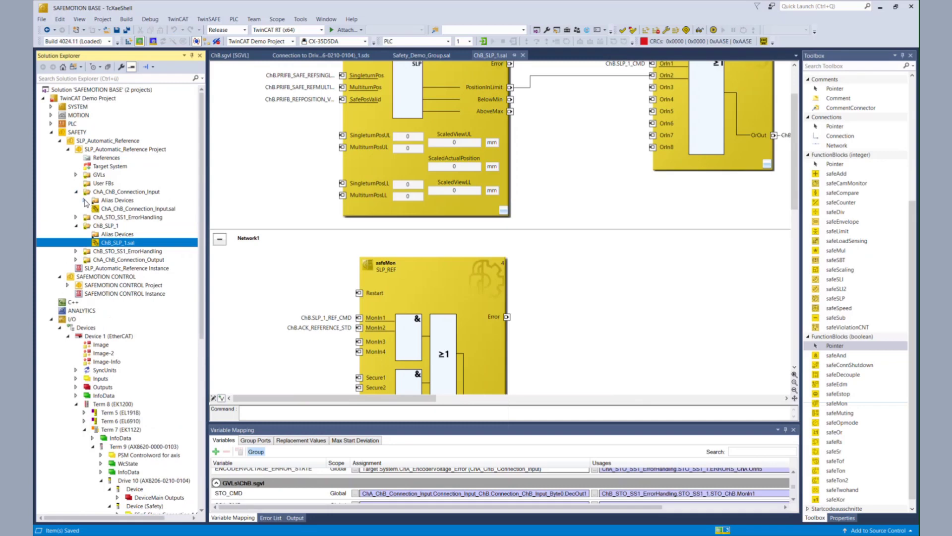
click(85, 200)
double_click(136, 242)
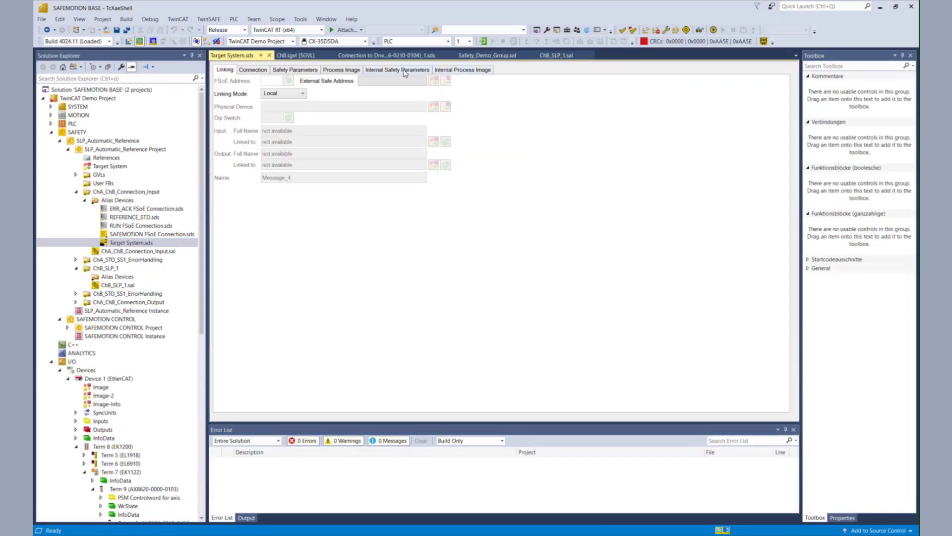
Set the C3C2:0 Operation Mode to Automatic Referencing with set reference position enabled
click(373, 72)
drag(350, 81, 475, 81)
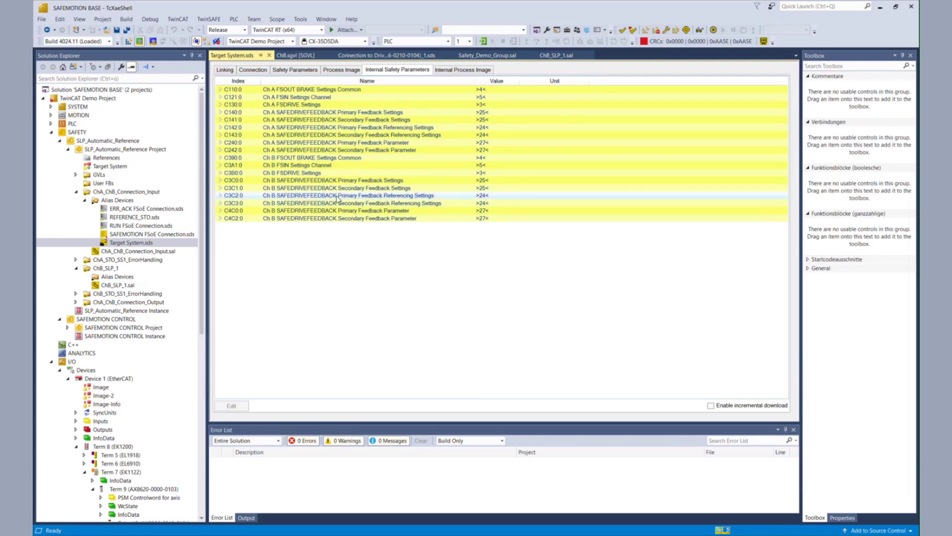
click(221, 196)
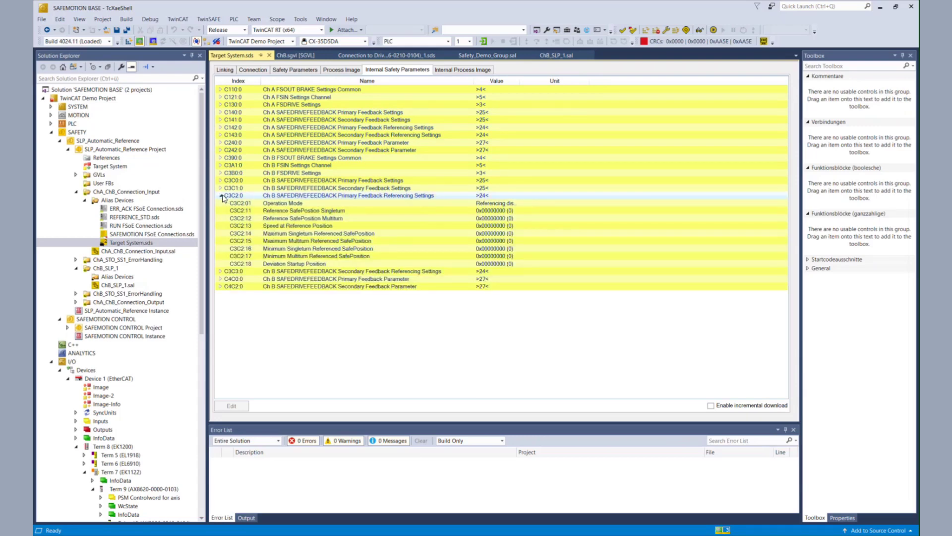
drag(589, 81, 630, 99)
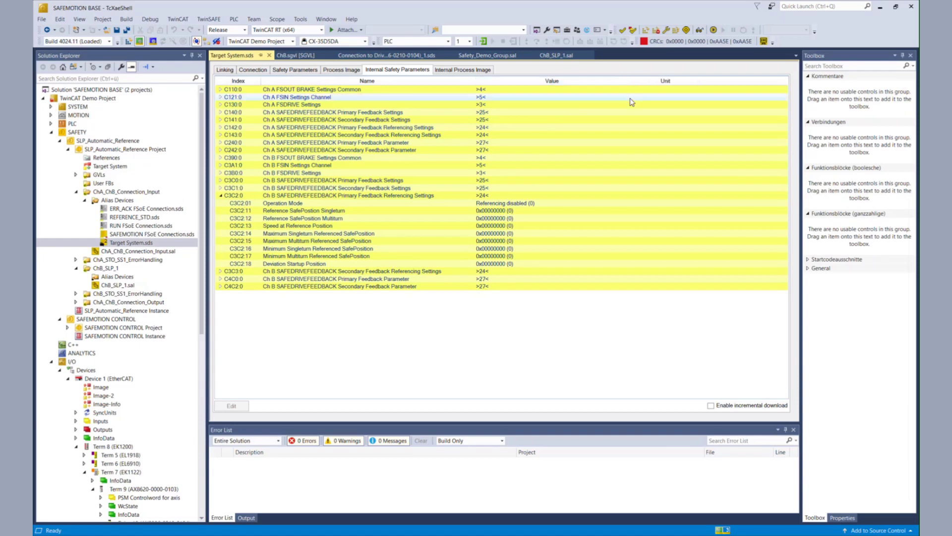
double_click(521, 208)
click(498, 267)
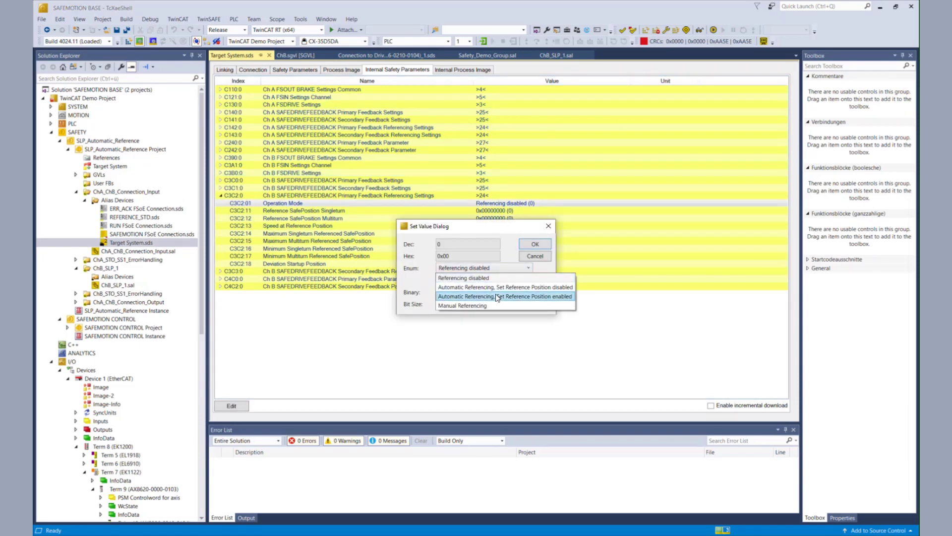
click(497, 297)
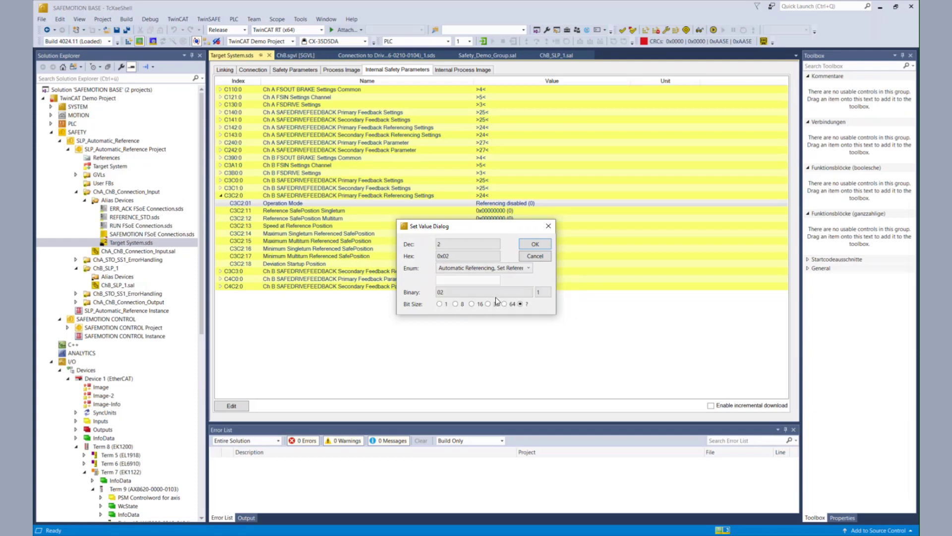
click(537, 244)
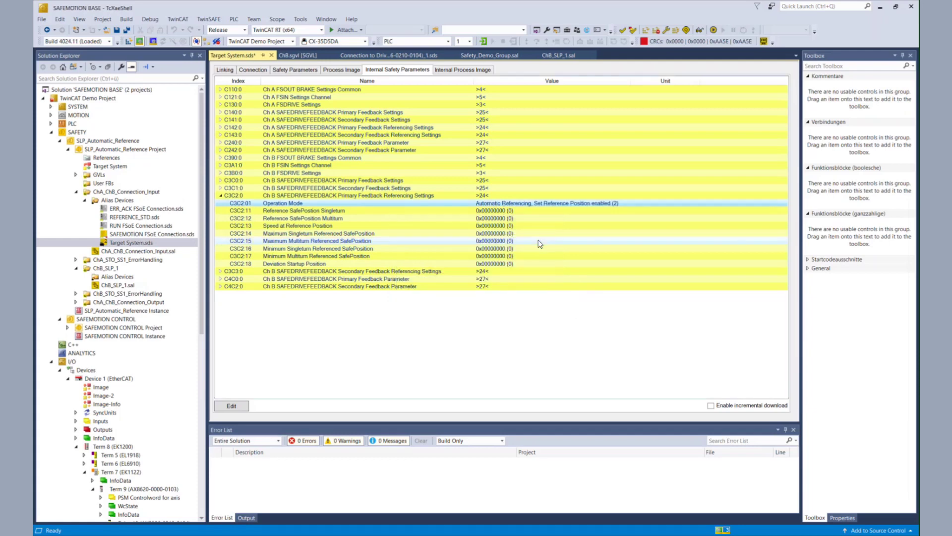
double_click(506, 214)
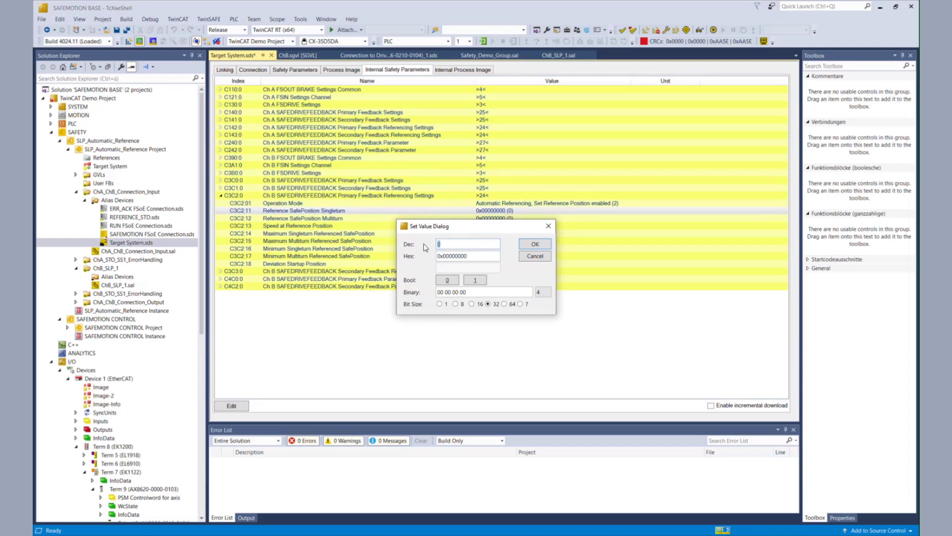
text(2504785919)
key(Return)
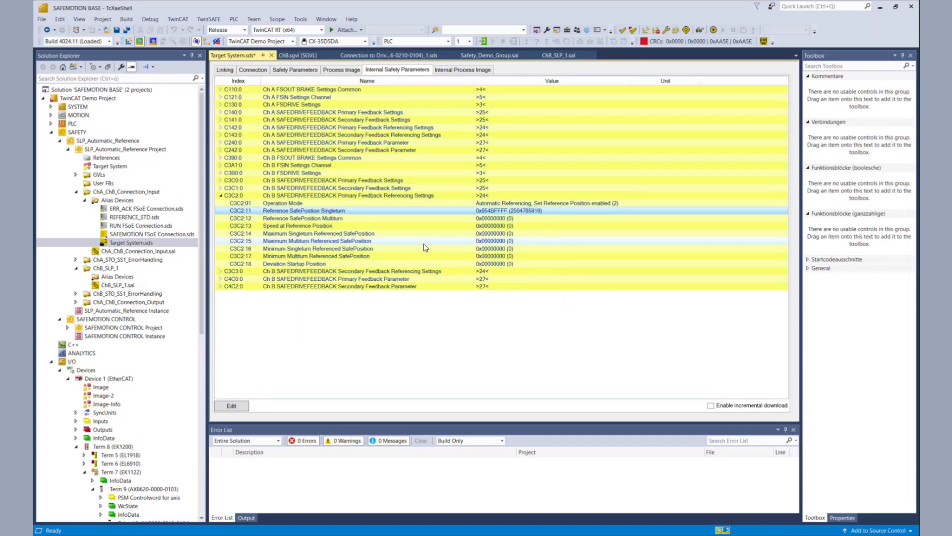
double_click(492, 219)
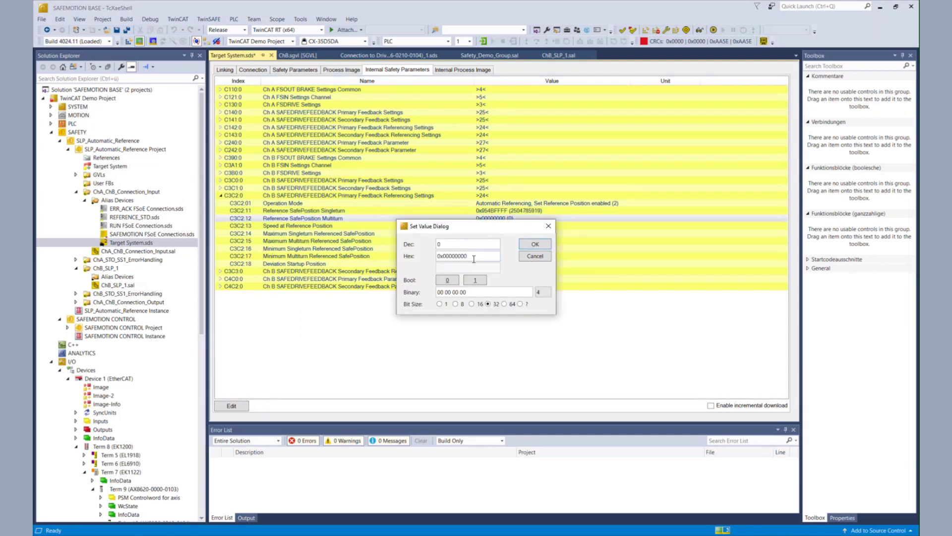
double_click(465, 242)
text(-11)
key(Return)
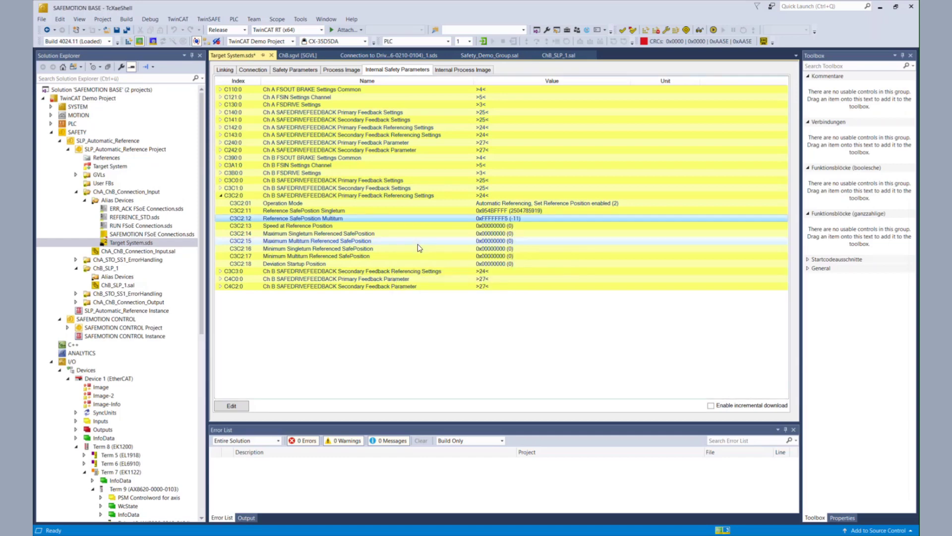
double_click(506, 228)
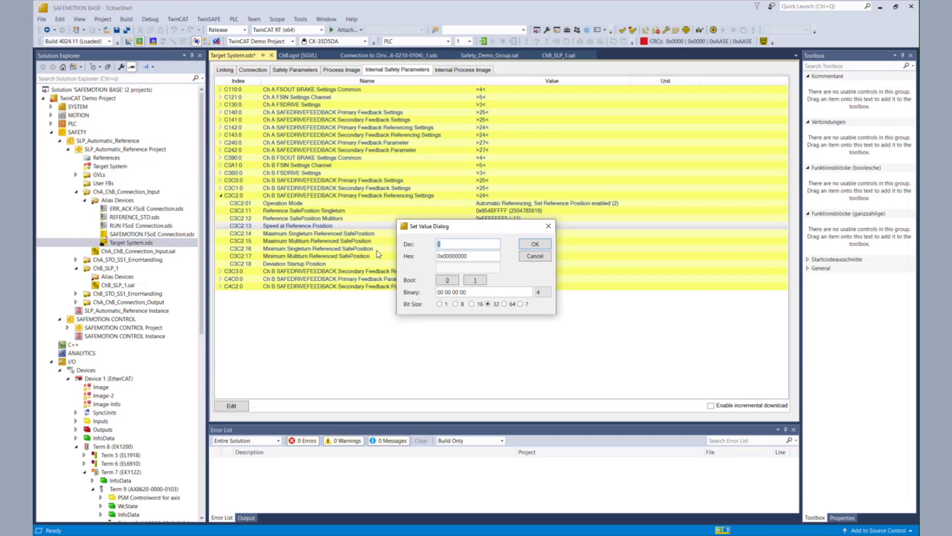
text(2000)
key(Return)
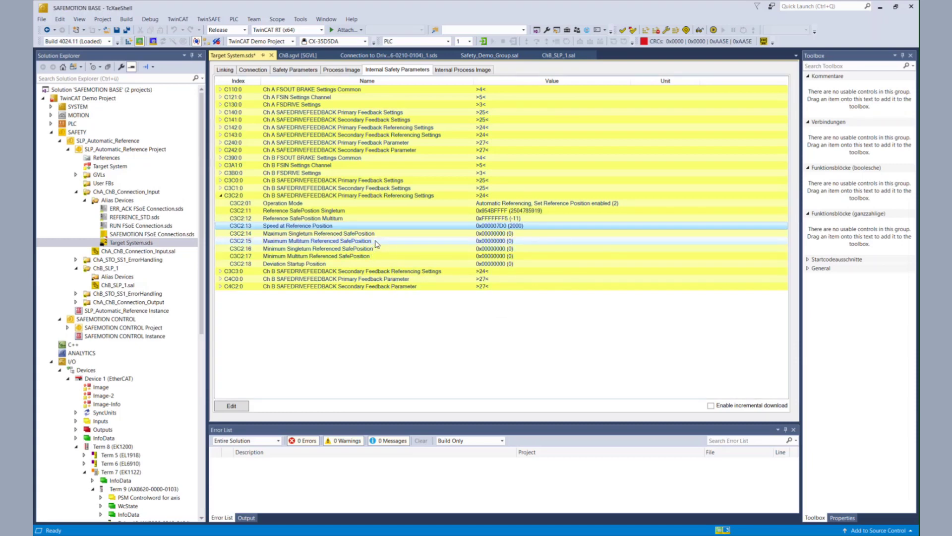
Set the maximum and minimum multiturn referenced SafePosition to 20 and -20
double_click(494, 240)
drag(457, 245, 435, 248)
text(20)
key(Return)
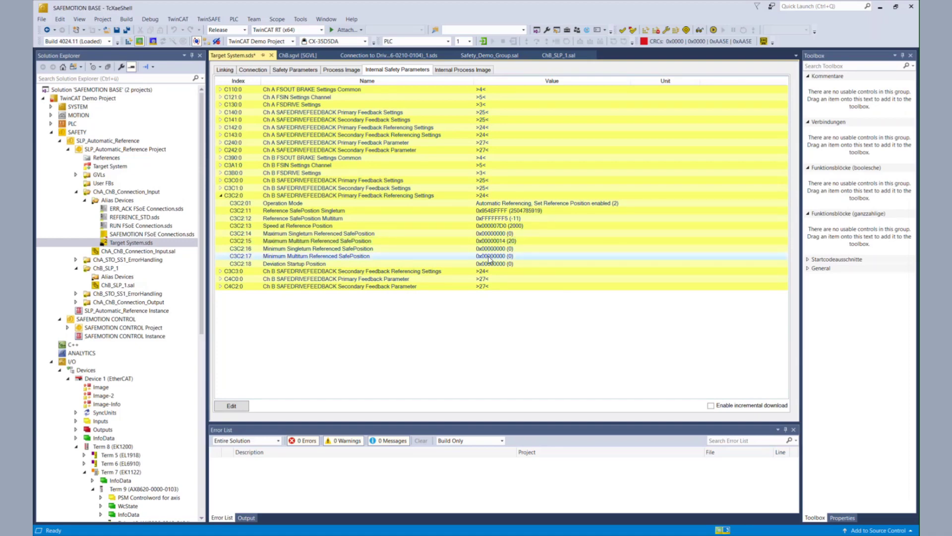
double_click(489, 256)
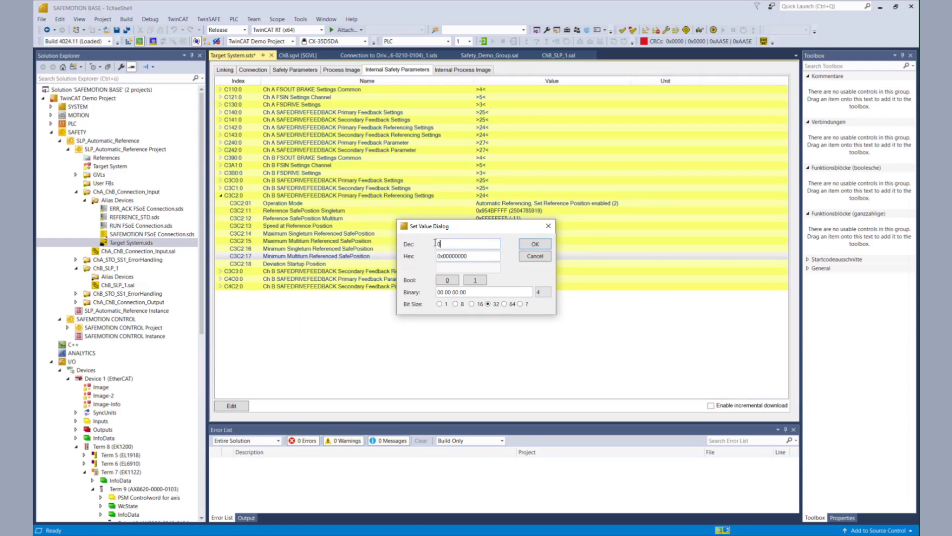
text(-20)
key(Return)
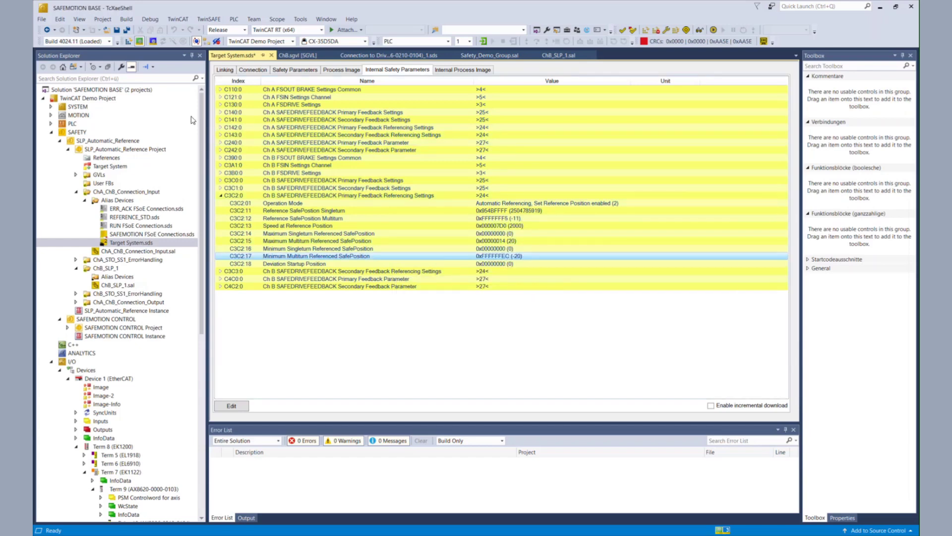
Save the parameter changes and start the safety download, entering the login username and password
click(131, 30)
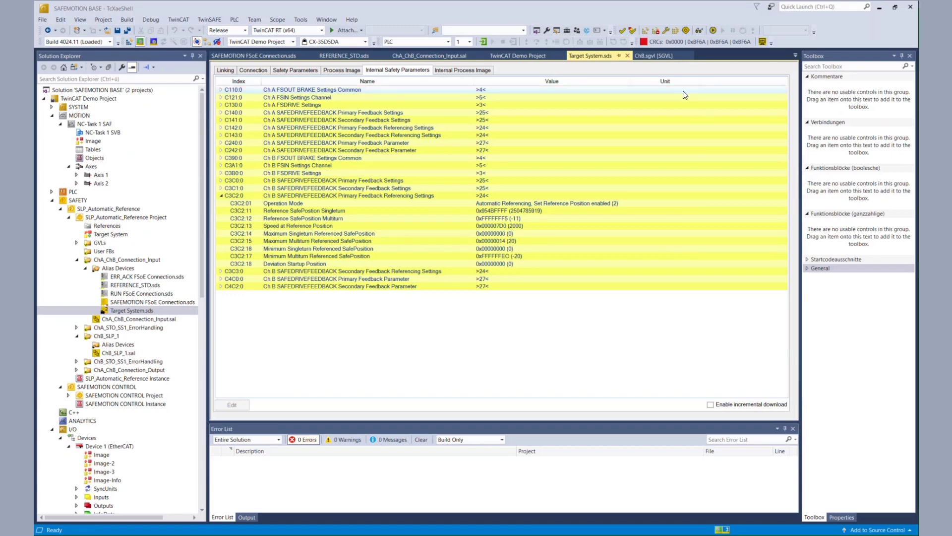
click(675, 31)
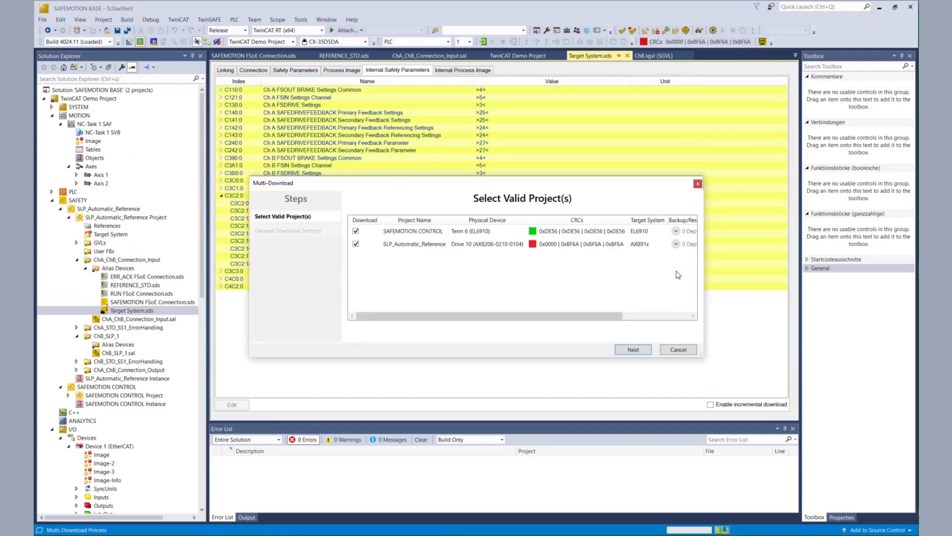
click(639, 349)
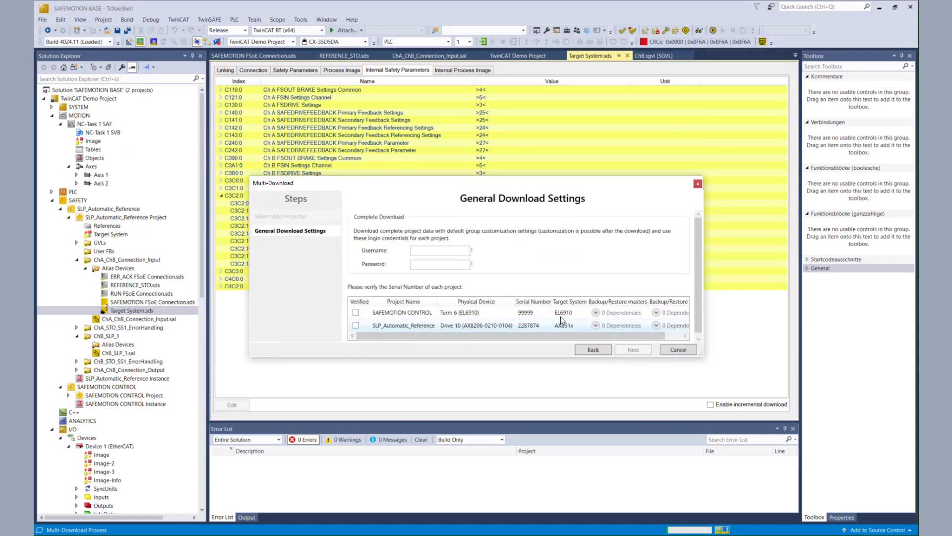
click(452, 250)
text(Administrator)
key(Tab)
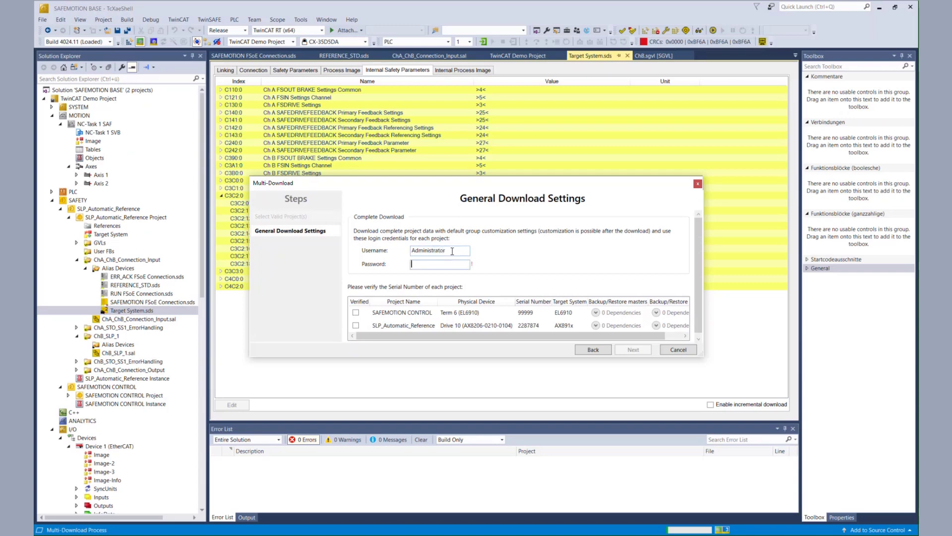
text(TwinSAFE)
Verify both projects' serial numbers, activate with the password, and clear the error list
click(356, 312)
click(356, 325)
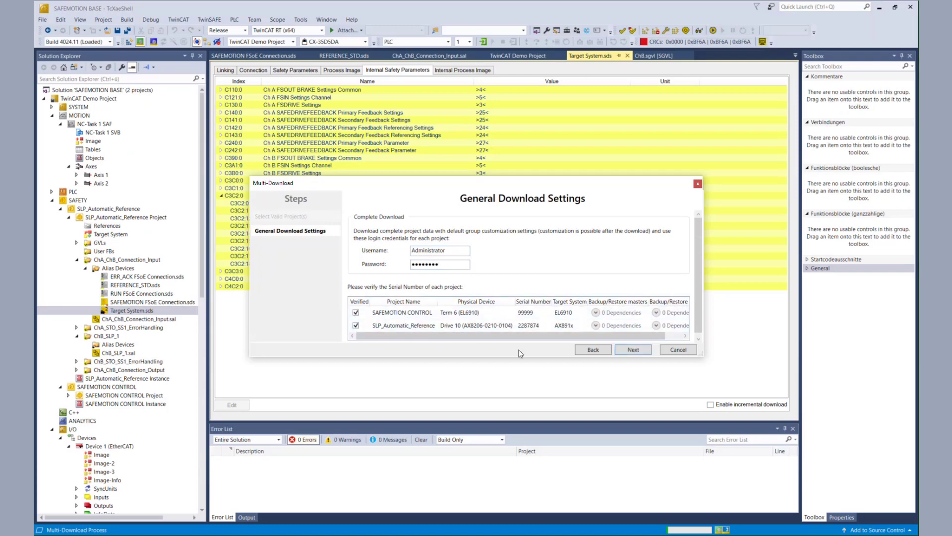
click(633, 350)
click(491, 336)
click(638, 351)
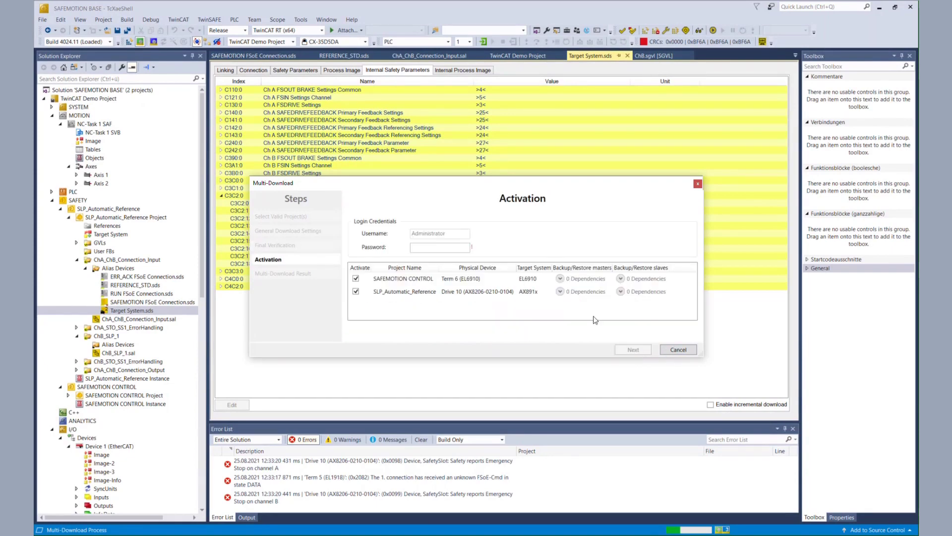
click(459, 248)
text(********)
click(633, 349)
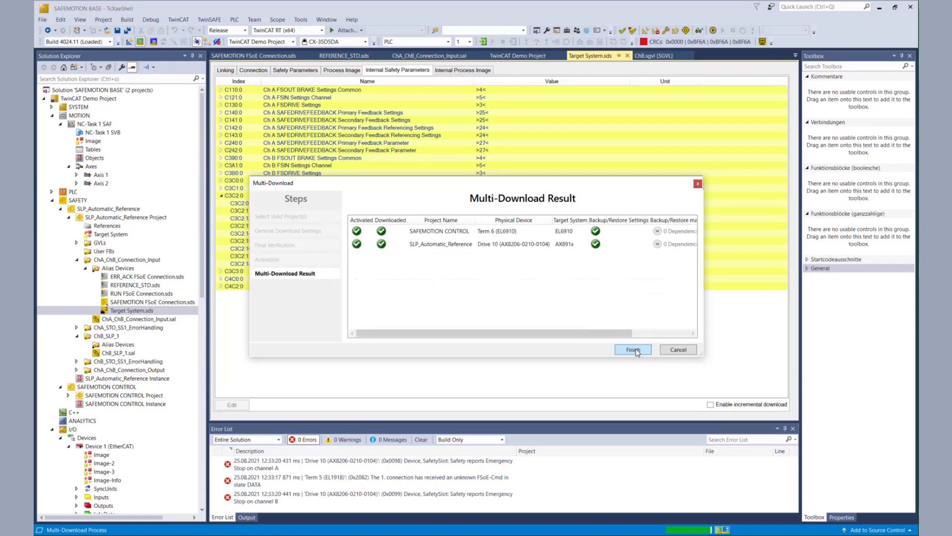
click(633, 349)
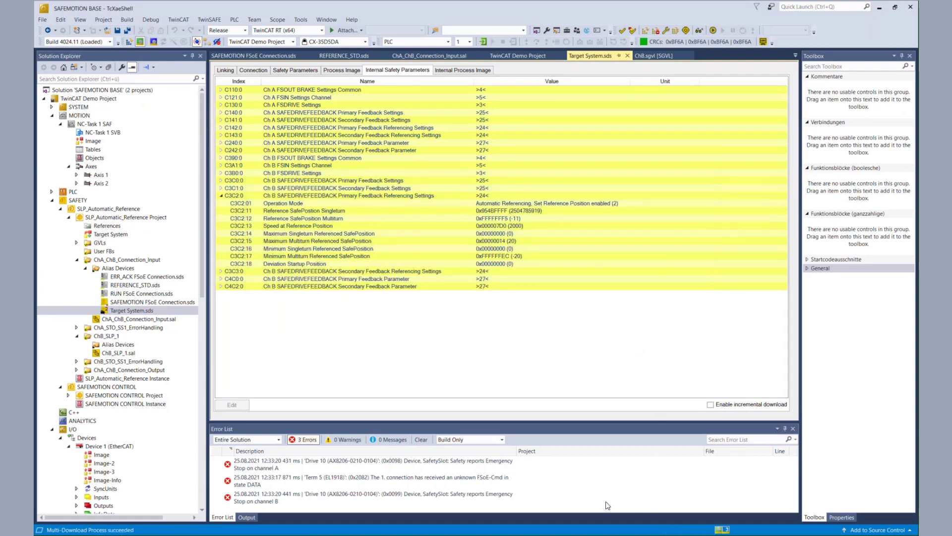
click(420, 440)
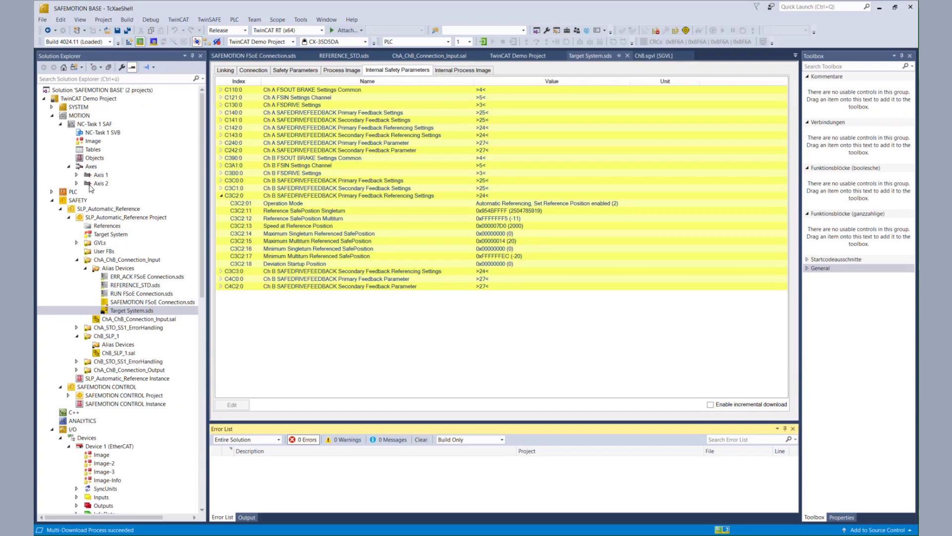
Enable Axis 2's controller and both feed directions and reset its error
click(96, 184)
double_click(97, 184)
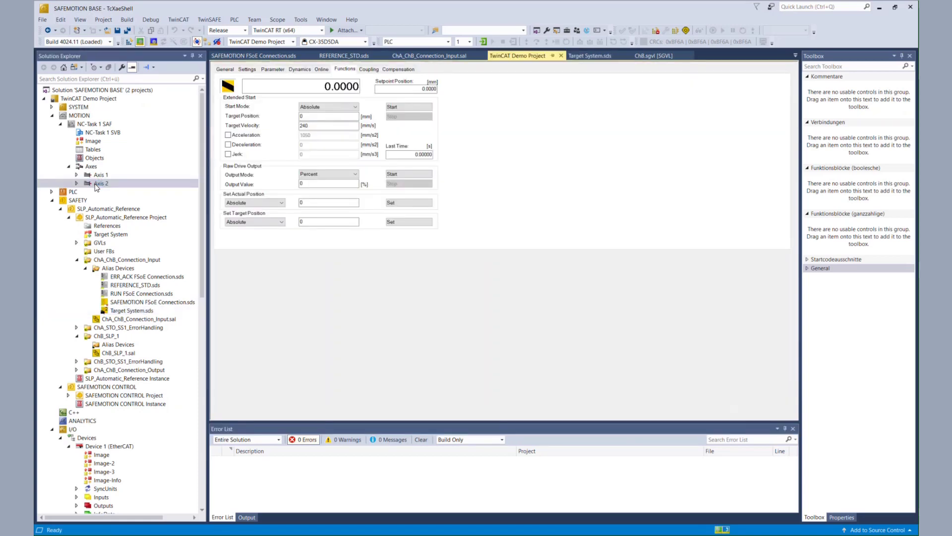
double_click(341, 116)
click(322, 69)
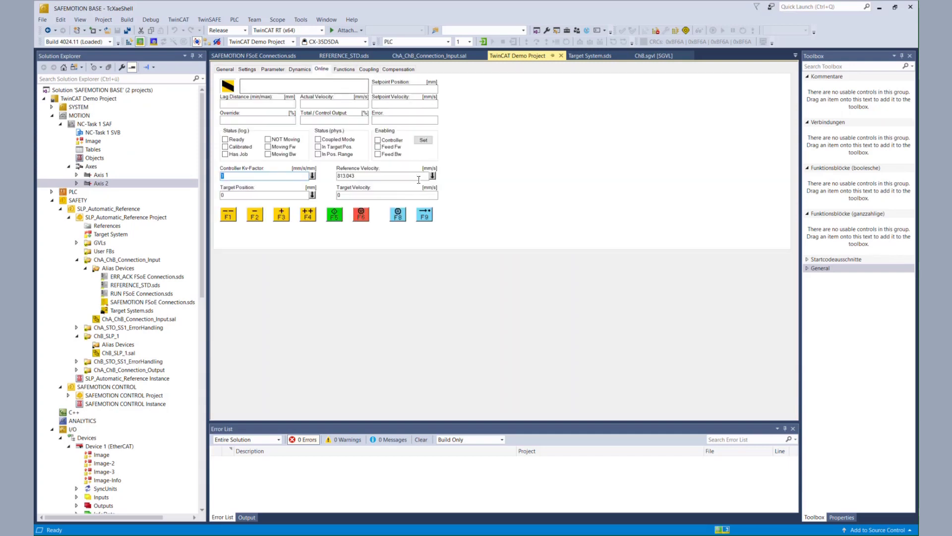
click(423, 139)
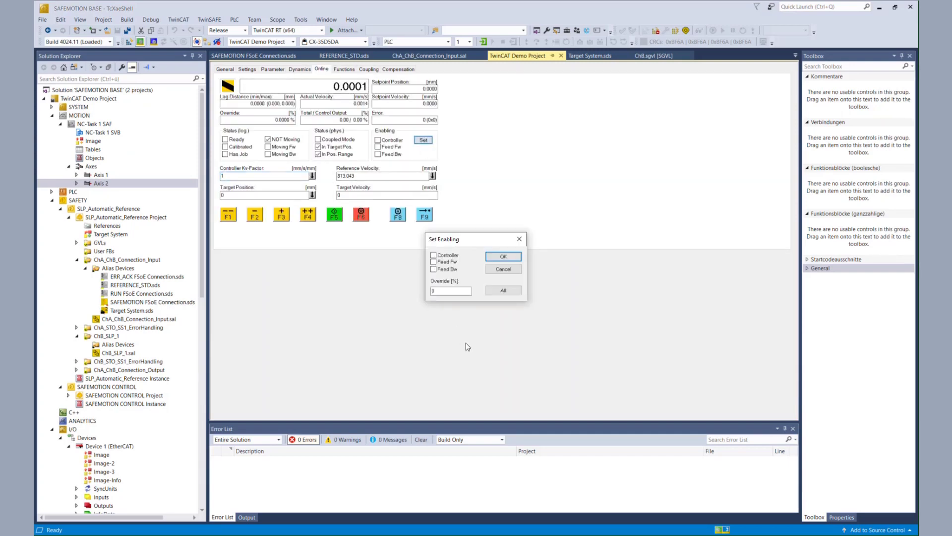
click(503, 290)
click(399, 215)
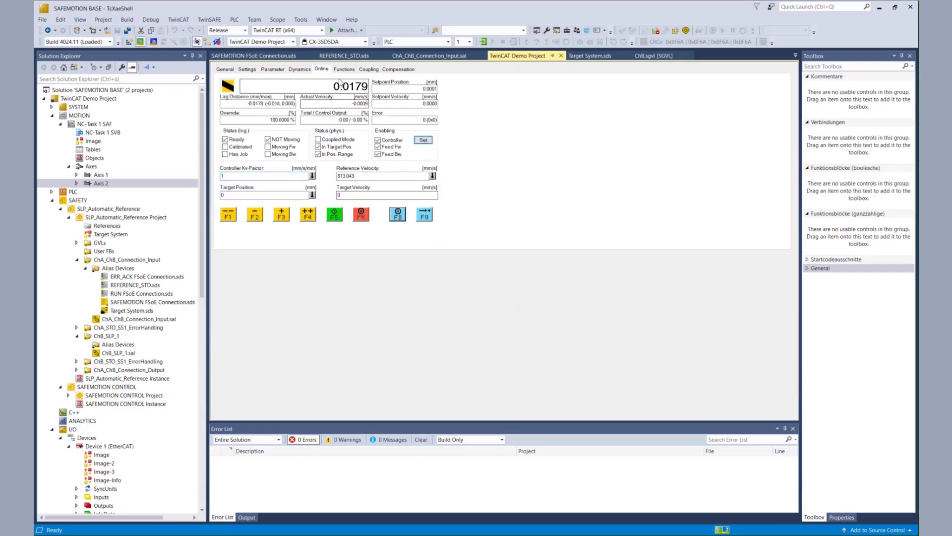
Move Axis 2 to target position -625 mm, then open the ChB_SLP_1 diagram
click(345, 69)
double_click(341, 114)
text(-625)
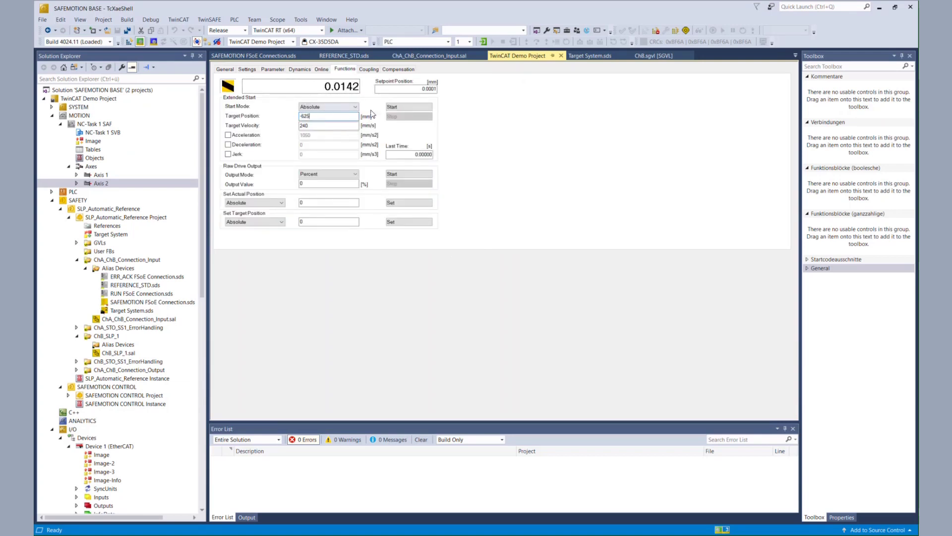
click(426, 107)
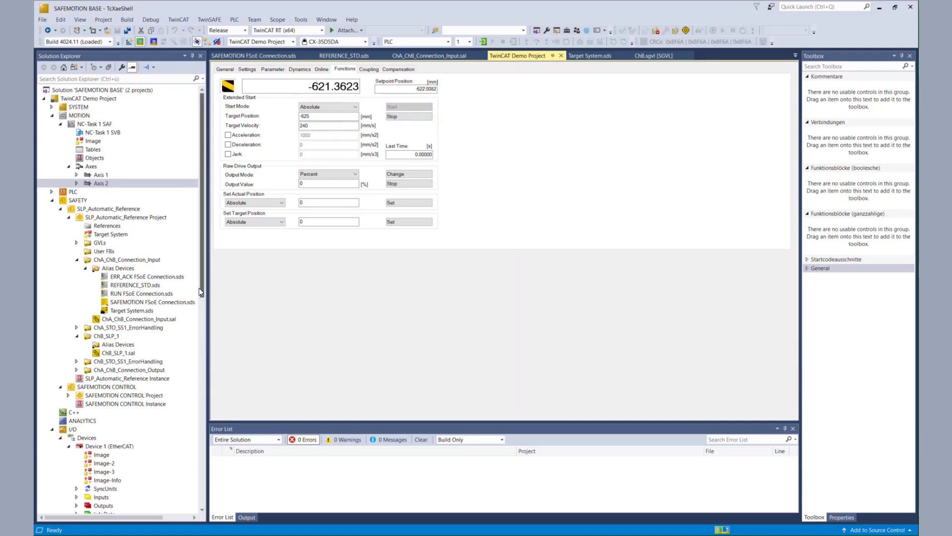
double_click(119, 353)
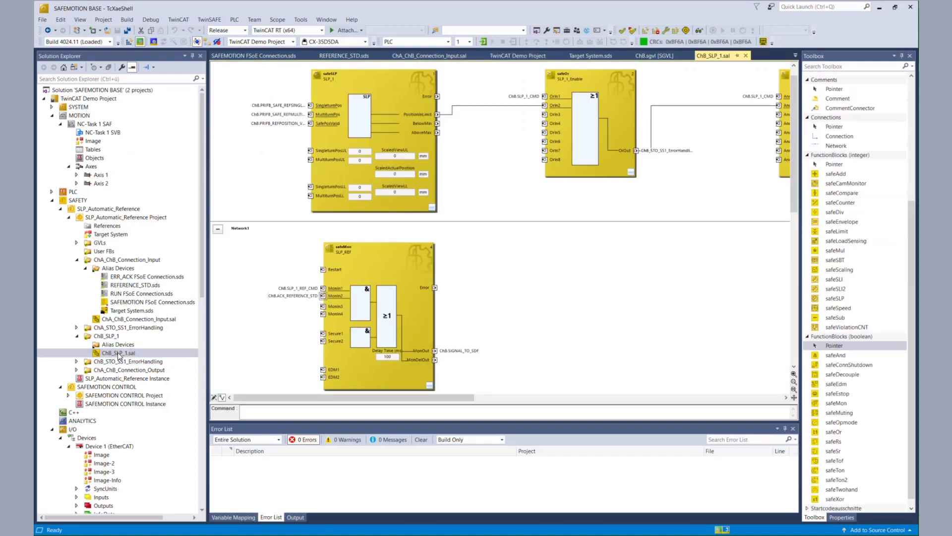
Log in to the running safety logic and display live values on the ChB_SLP_1 diagram
click(701, 31)
right_click(271, 184)
click(300, 227)
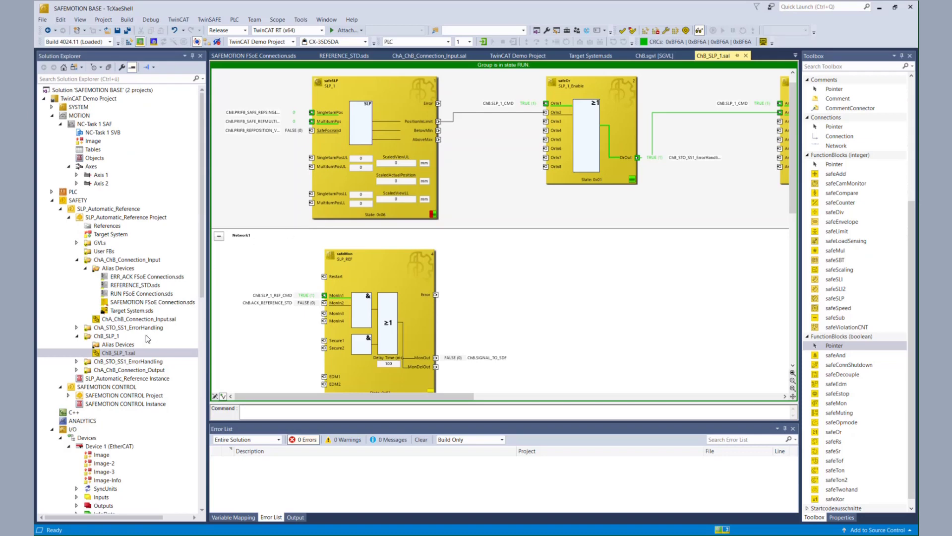
drag(203, 289, 204, 433)
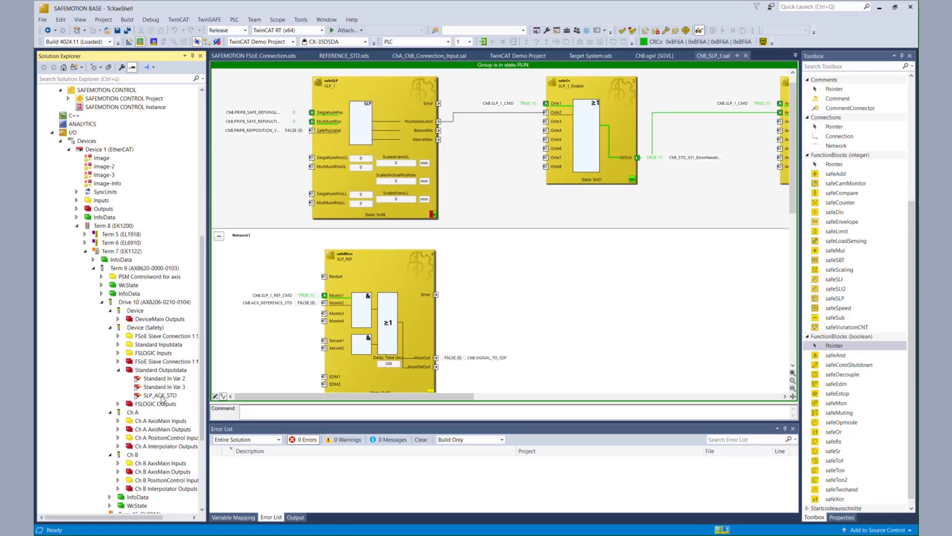
Force SLP_ACK_STD under Drive 10 Standard Outputdata to TRUE
click(162, 396)
right_click(162, 397)
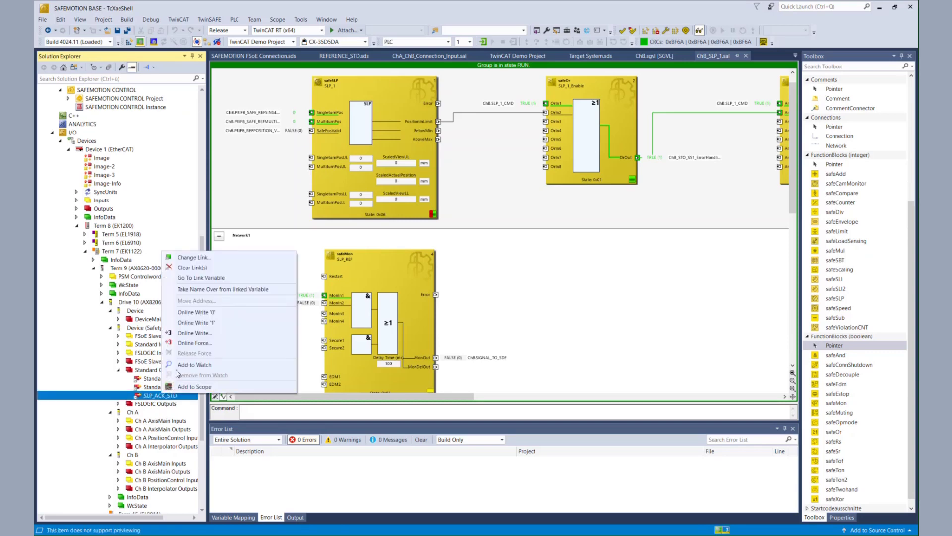
click(189, 345)
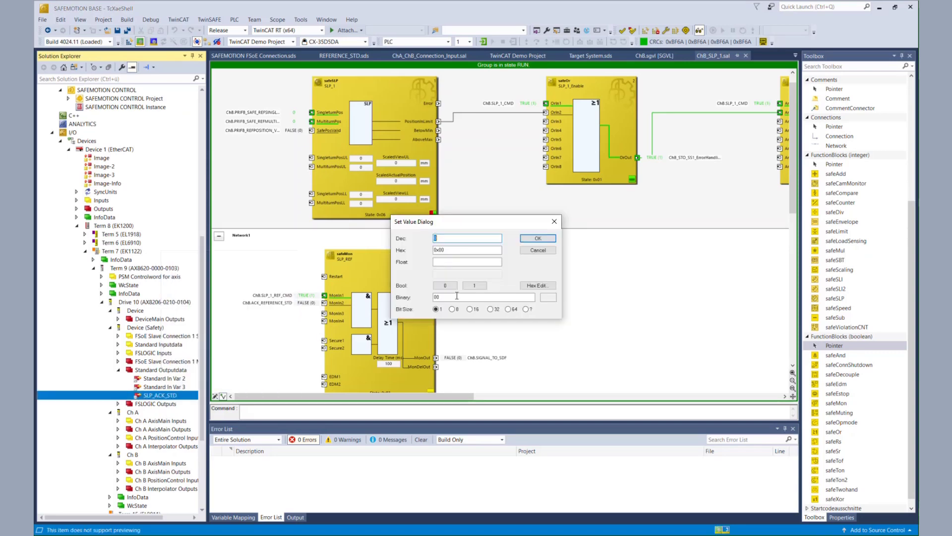
click(488, 287)
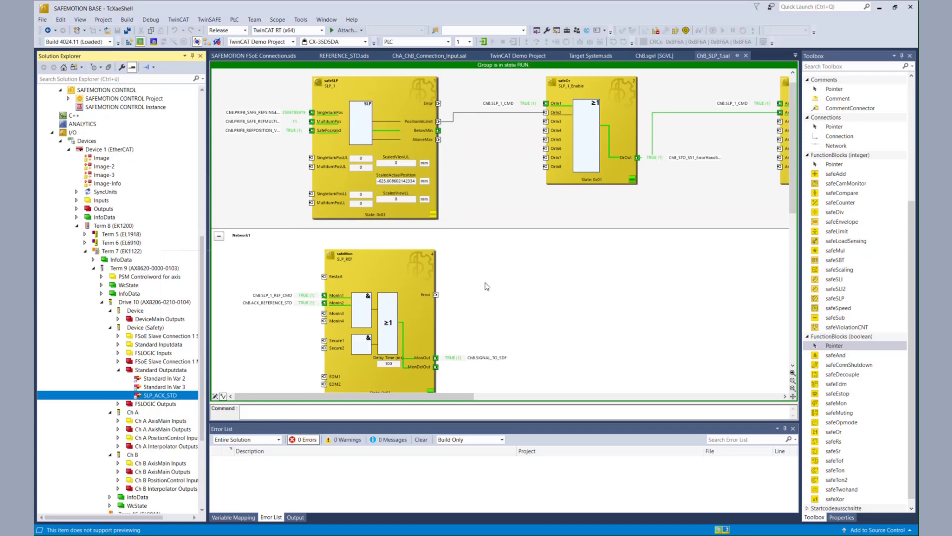
Force SLP_ACK_STD back to FALSE (Bool 0) and check the diagram
right_click(177, 396)
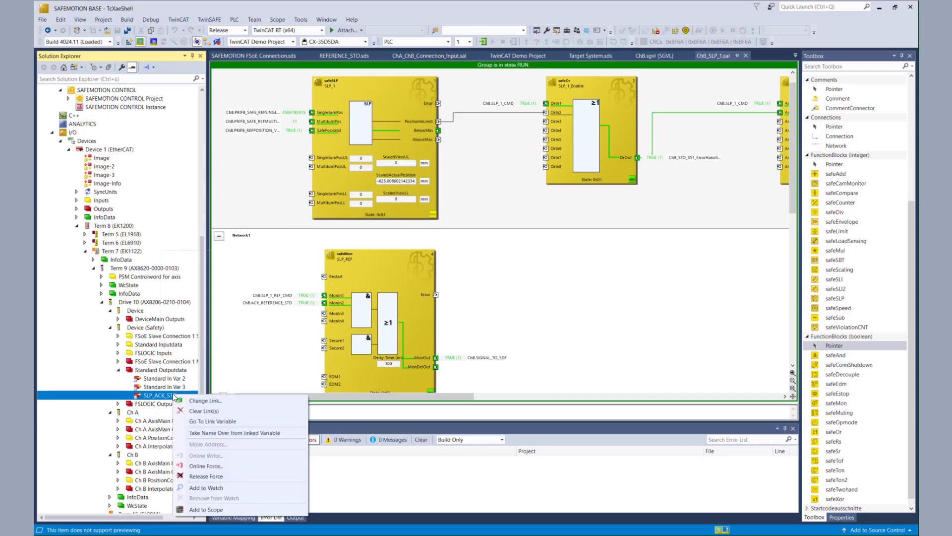
click(206, 466)
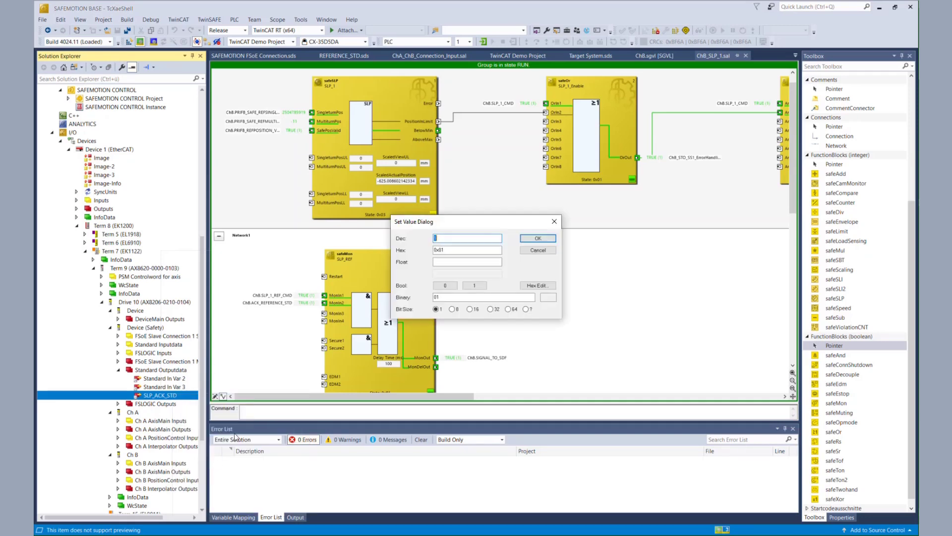
click(445, 285)
right_click(175, 396)
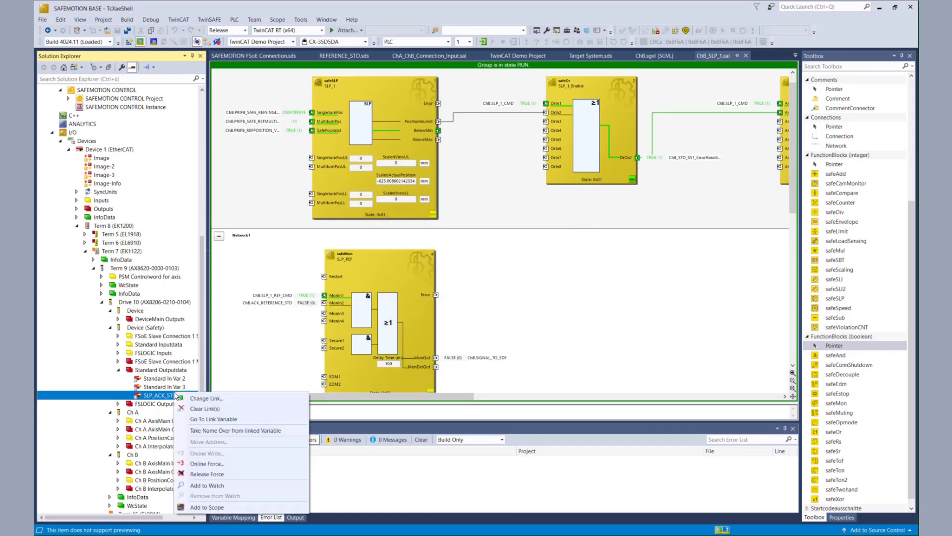
click(201, 469)
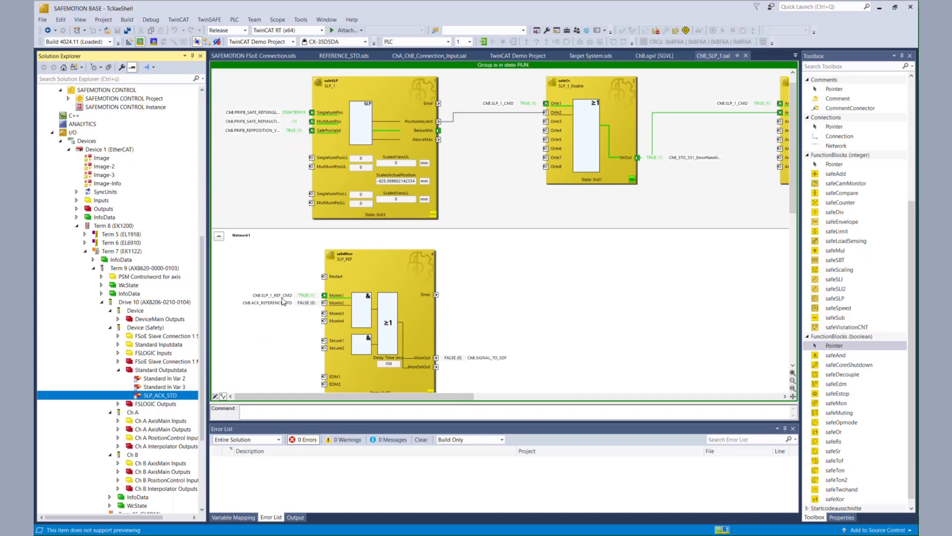
scroll(220, 306, up, 1)
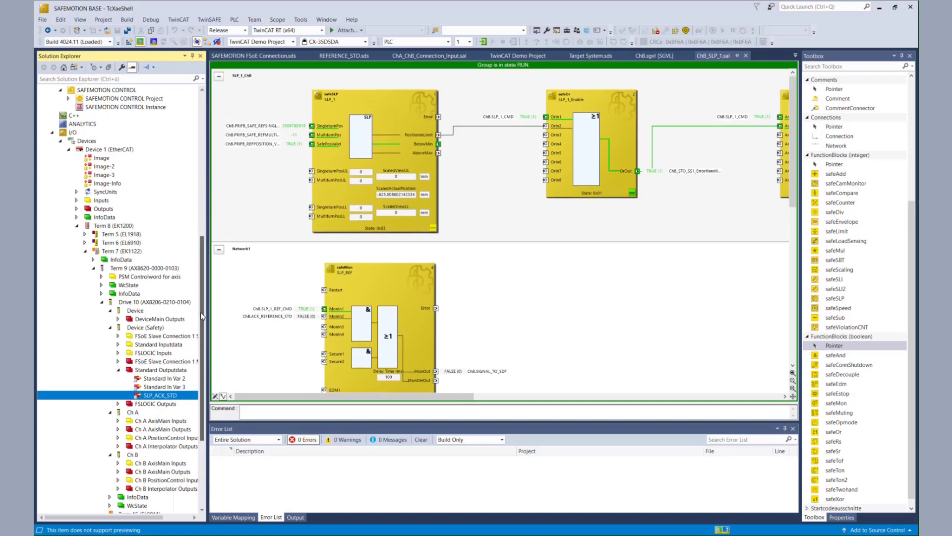
drag(200, 312, 197, 225)
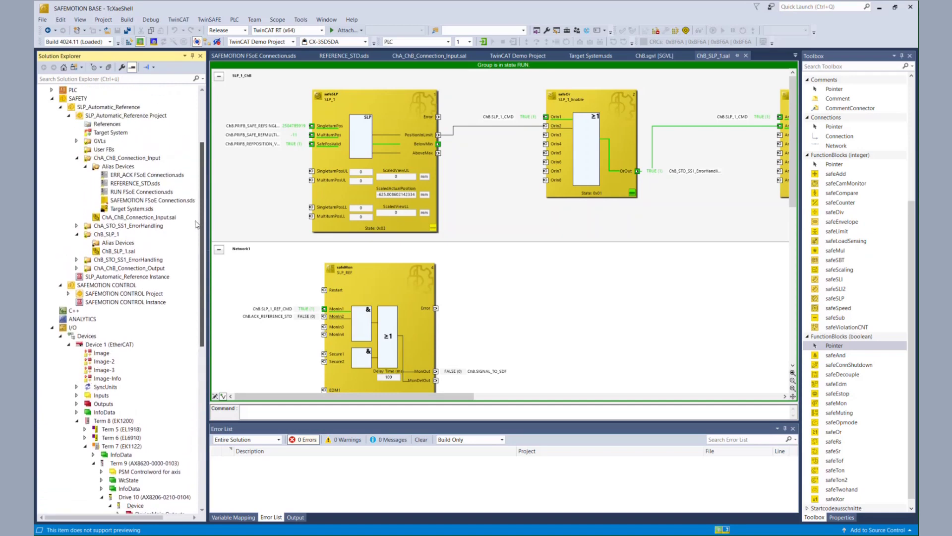
scroll(189, 213, up, 4)
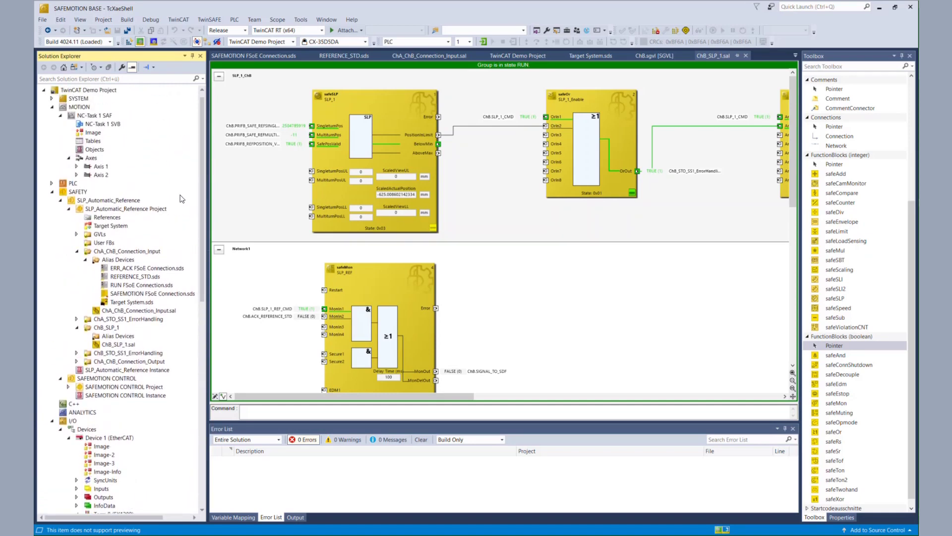
Configure Axis 2 for a Reversing Sequence with Target Position2 625 and Idle Time 3
click(103, 174)
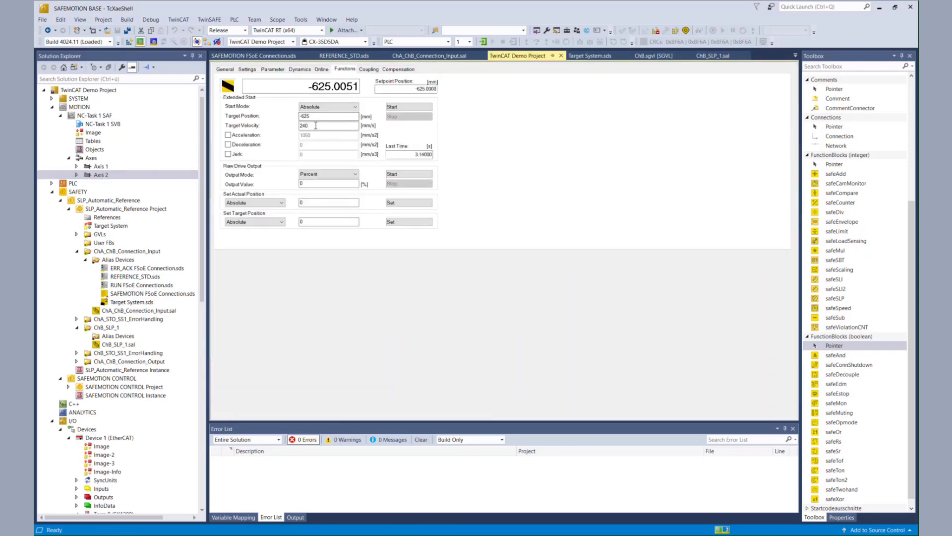
click(332, 107)
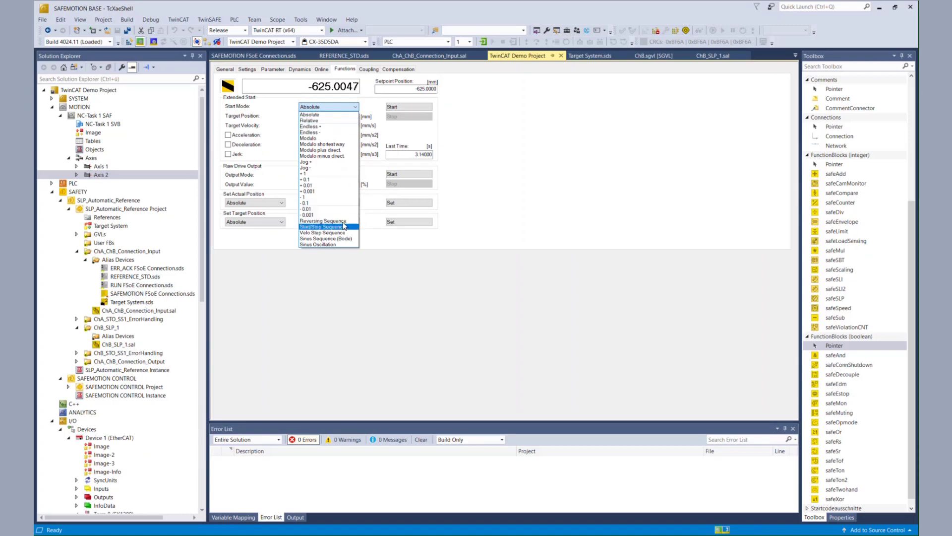
click(328, 220)
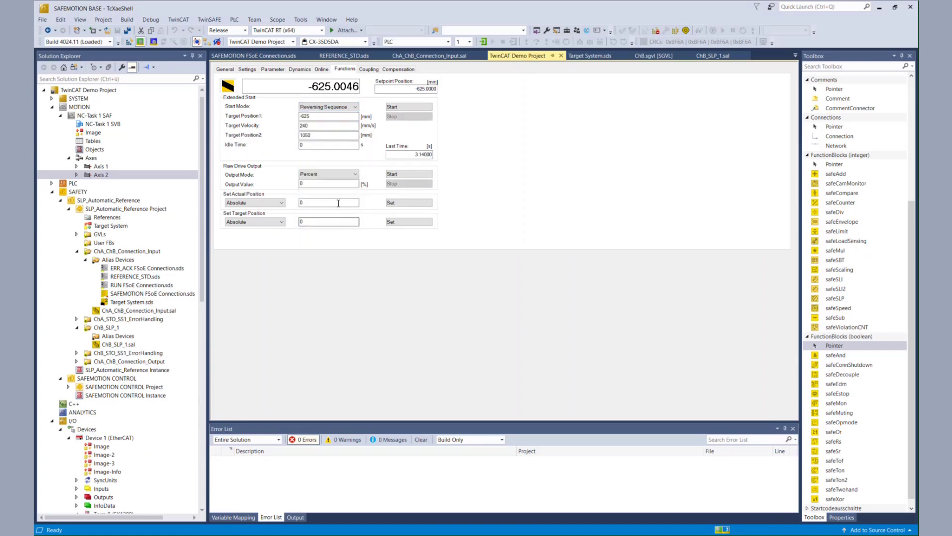
double_click(313, 136)
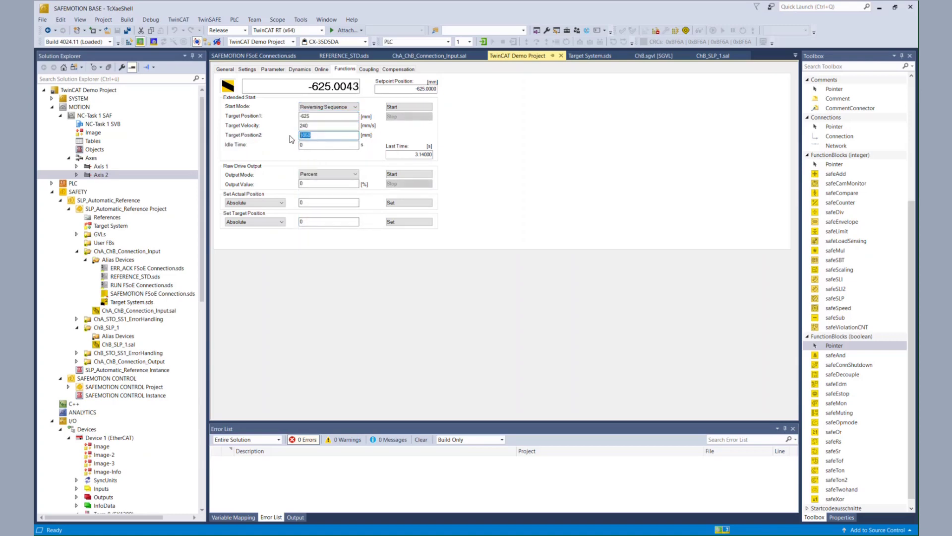
text(625)
click(314, 145)
double_click(315, 146)
text(3)
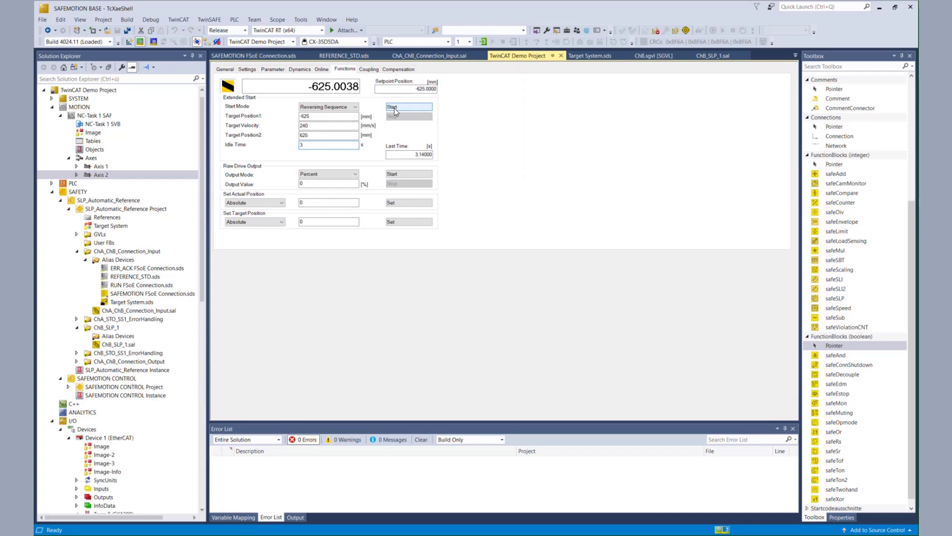
Start the Axis 2 reversing motion and bring back the ChB_SLP_1.sal diagram
click(396, 108)
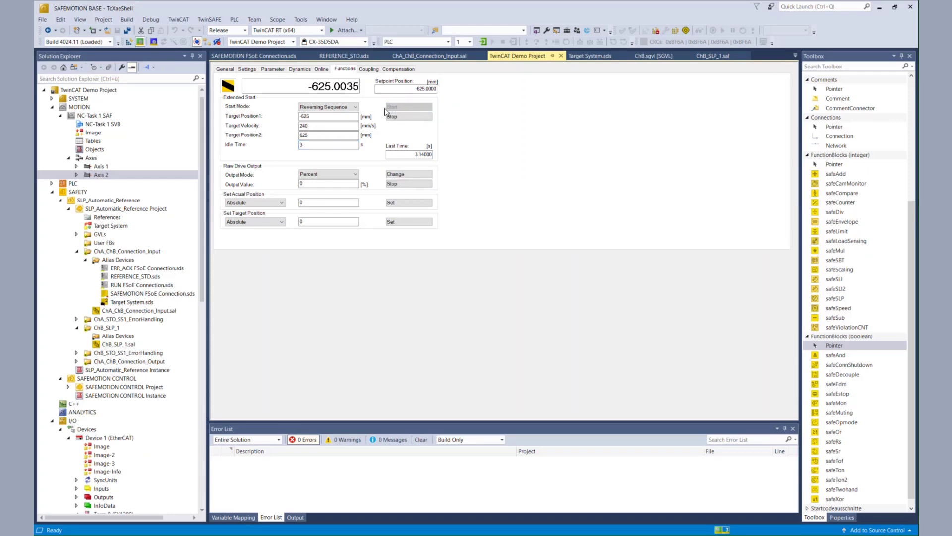
scroll(133, 305, down, 2)
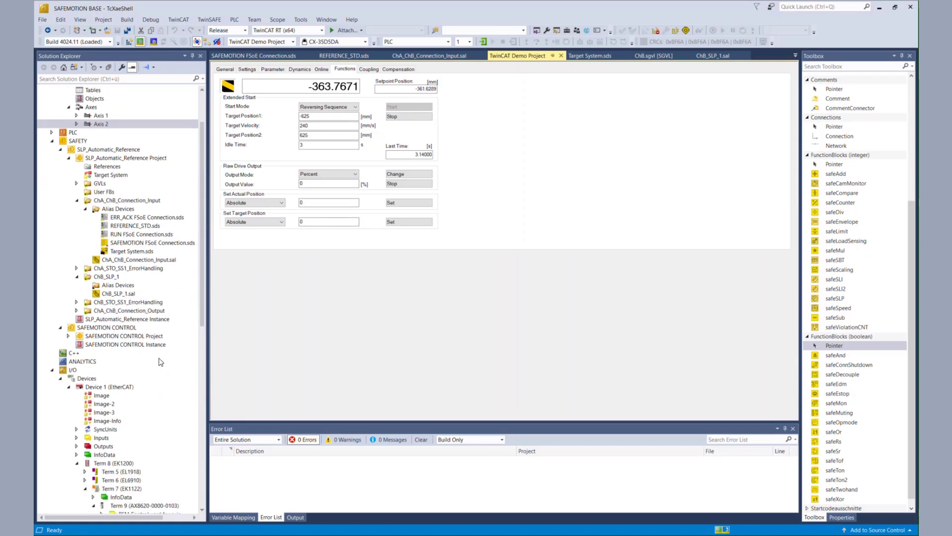
double_click(128, 294)
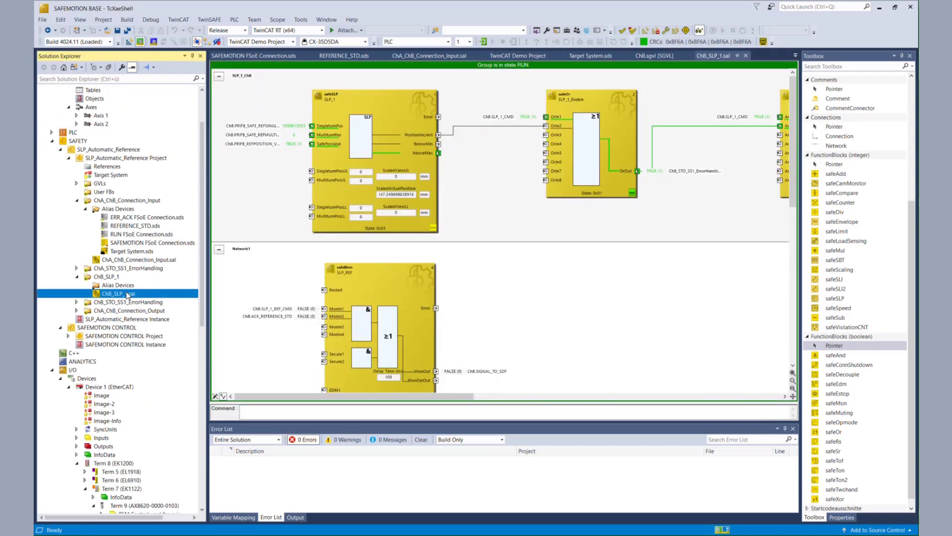